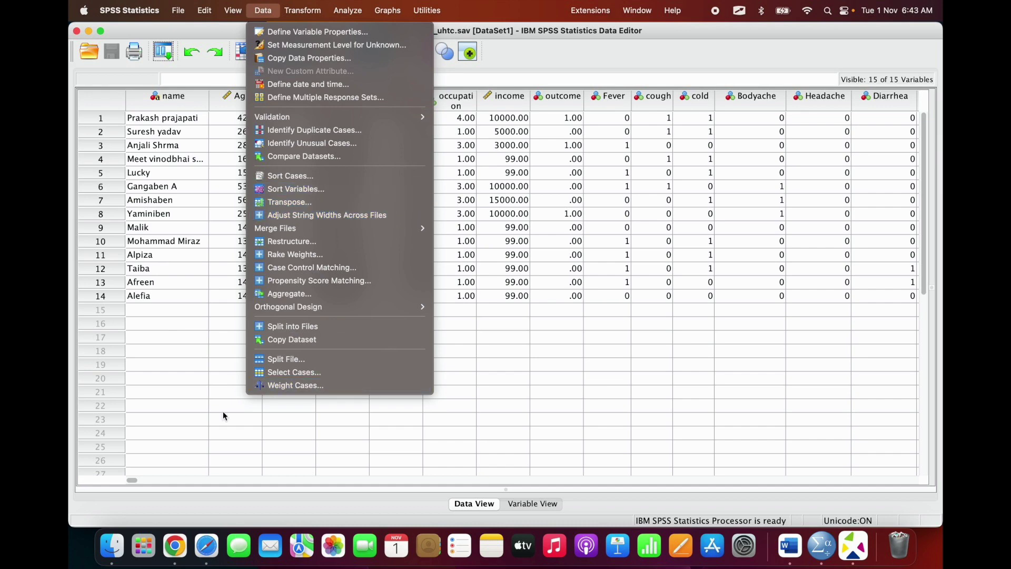
Step: Switch to the online whiteboard in Chrome, shift the pasted data image slightly and write "transpose → Order" in red above the column headers
click(175, 546)
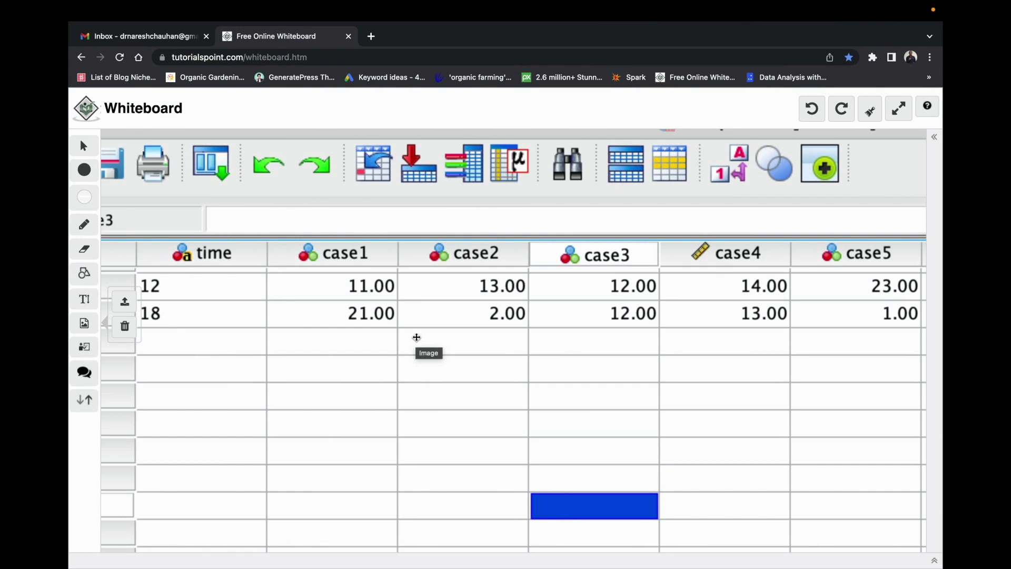
drag(417, 337, 434, 348)
click(84, 225)
mouse_move(243, 232)
mouse_down()
mouse_move(298, 235)
mouse_move(298, 243)
mouse_move(318, 228)
mouse_move(395, 234)
mouse_move(389, 241)
mouse_move(498, 232)
mouse_move(498, 244)
mouse_up()
click(509, 240)
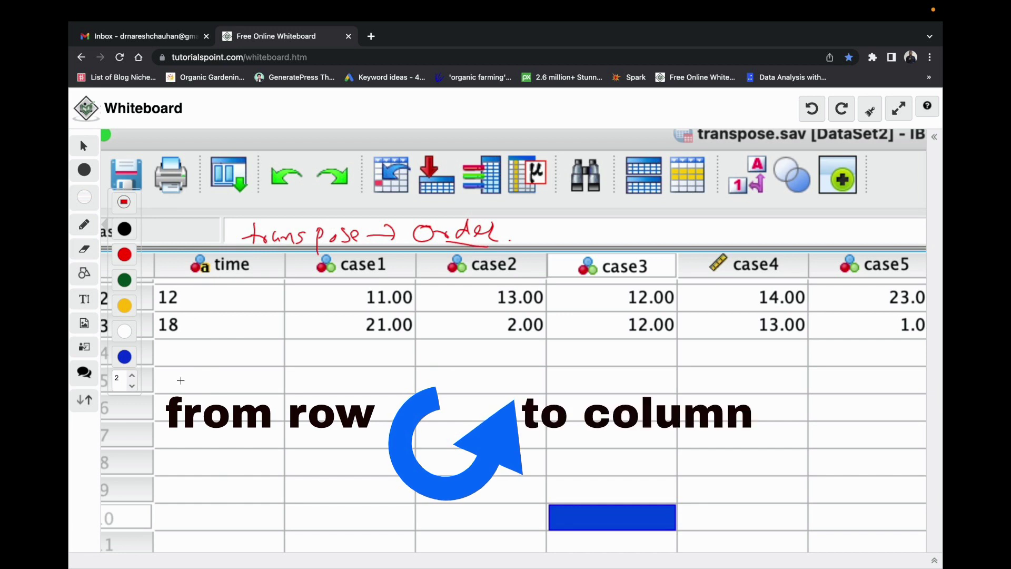
Step: Handwrite "Col-" and "row = record." in red below the data rows of the whiteboard image
mouse_move(187, 364)
mouse_down()
mouse_move(187, 387)
mouse_move(196, 375)
mouse_move(209, 387)
mouse_up()
drag(214, 375, 223, 374)
drag(191, 421, 258, 412)
mouse_move(250, 418)
mouse_down()
mouse_move(342, 414)
mouse_move(379, 400)
mouse_up()
click(392, 416)
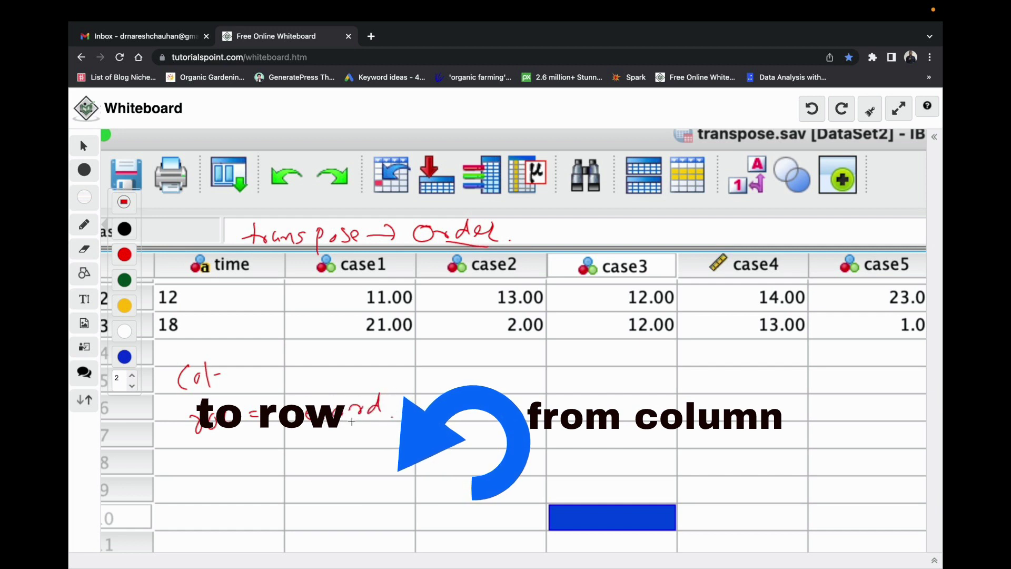
Step: Handwrite a sample table listing cases 1 to 4 with BP and PR columns, entering 120/80 and 70 for the first case
mouse_move(313, 444)
mouse_down()
mouse_move(305, 445)
mouse_move(372, 451)
mouse_move(341, 468)
mouse_move(356, 533)
mouse_up()
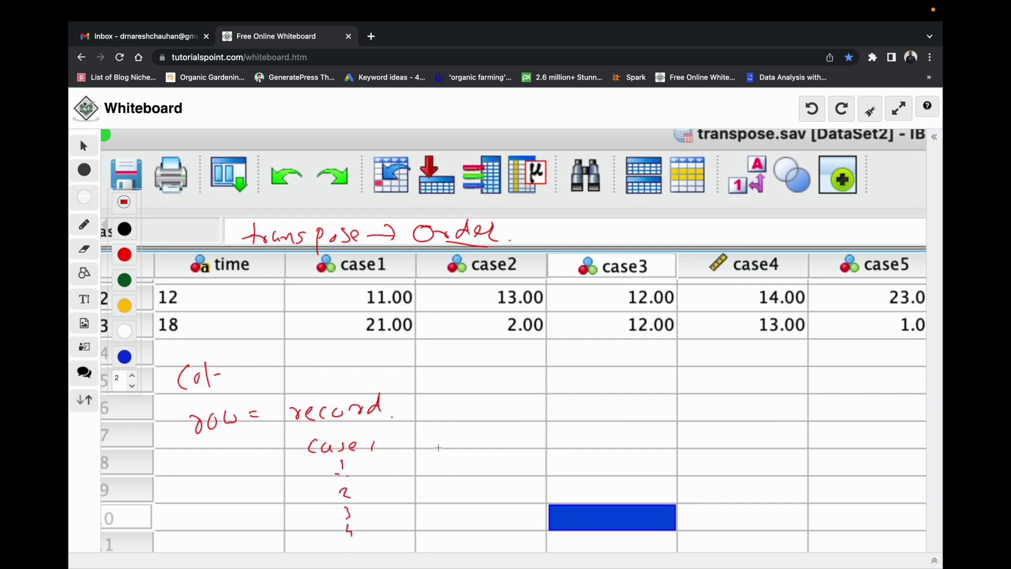
mouse_move(437, 432)
mouse_down()
mouse_move(436, 448)
mouse_move(463, 434)
mouse_up()
mouse_move(581, 428)
mouse_down()
mouse_move(580, 444)
mouse_move(589, 435)
mouse_move(610, 441)
mouse_up()
mouse_move(446, 462)
mouse_down()
mouse_move(445, 475)
mouse_move(464, 471)
mouse_up()
mouse_move(474, 463)
mouse_down()
mouse_move(487, 475)
mouse_move(511, 461)
mouse_up()
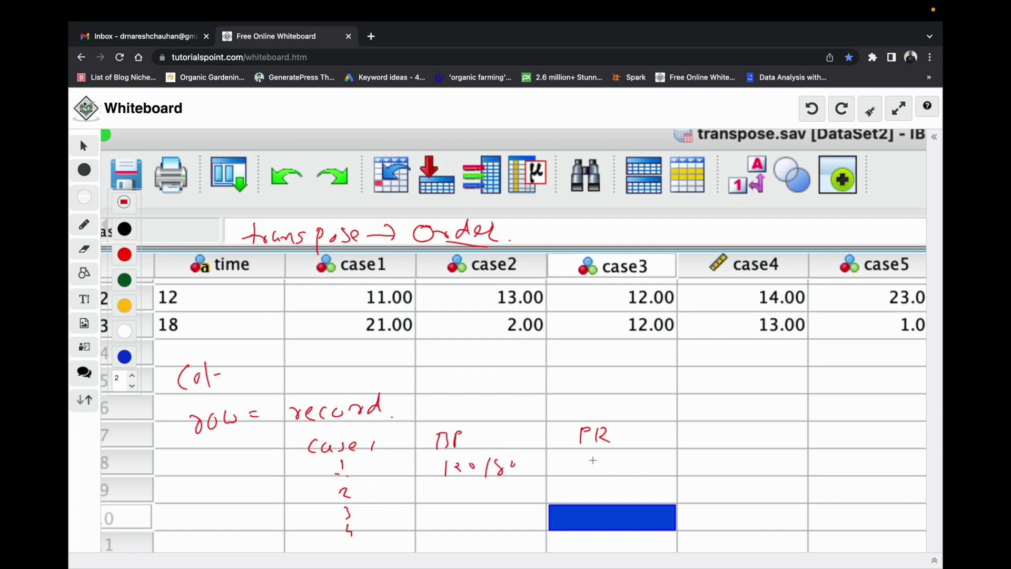
drag(594, 462, 601, 473)
drag(615, 463, 614, 464)
Step: Fill in the sample table with 110/70 and 82 for case 2, a dot beneath, and 120/80 and 70 for case 4
mouse_move(444, 485)
mouse_down()
mouse_move(443, 503)
mouse_move(471, 491)
mouse_up()
mouse_move(489, 486)
mouse_down()
mouse_move(485, 503)
mouse_move(513, 496)
mouse_up()
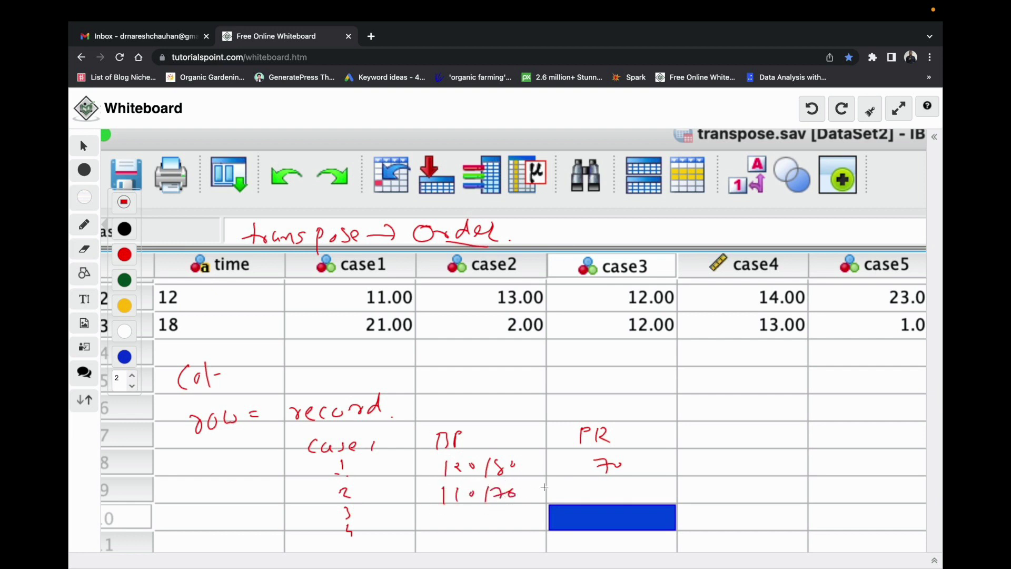
drag(612, 489, 631, 496)
click(453, 518)
mouse_move(452, 534)
mouse_down()
mouse_move(453, 544)
mouse_move(490, 547)
mouse_move(509, 536)
mouse_up()
drag(611, 540, 638, 536)
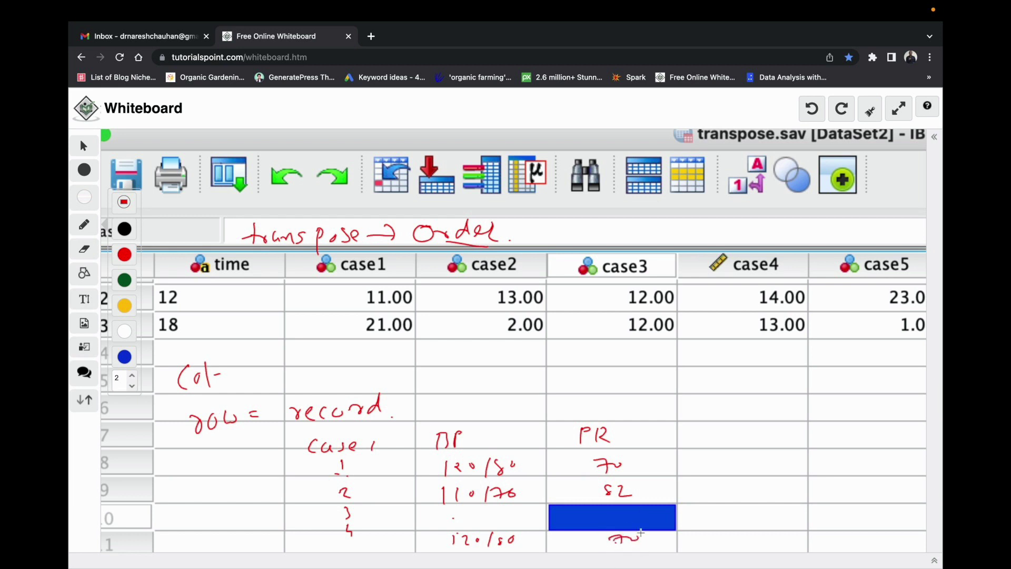
Step: Circle "row = record" and write "Variable." beside "Col-"
drag(240, 393, 222, 399)
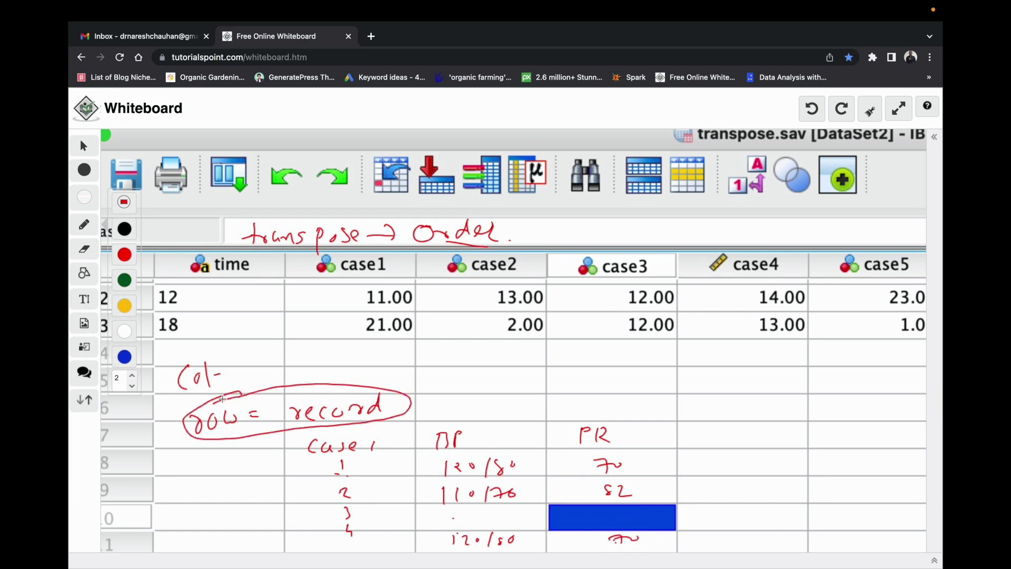
mouse_move(277, 357)
mouse_down()
mouse_move(332, 368)
mouse_move(371, 354)
mouse_move(391, 367)
mouse_up()
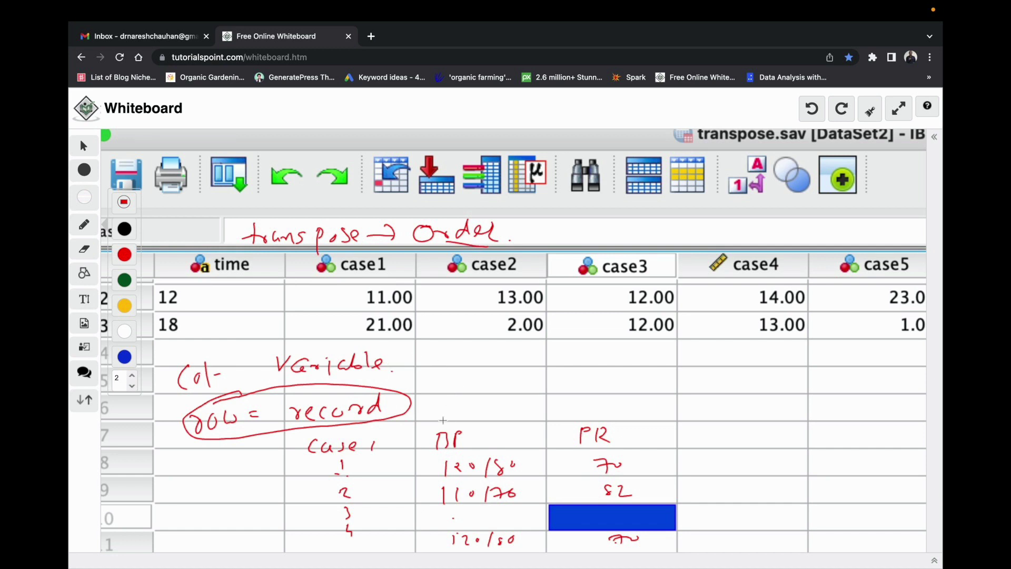
Step: Circle the handwritten BP and Case headings and draw downward arrows above the case1, case2 and case3 columns
mouse_move(442, 420)
mouse_down()
mouse_move(420, 437)
mouse_move(464, 416)
mouse_up()
mouse_move(380, 421)
mouse_down()
mouse_move(337, 463)
mouse_move(387, 427)
mouse_up()
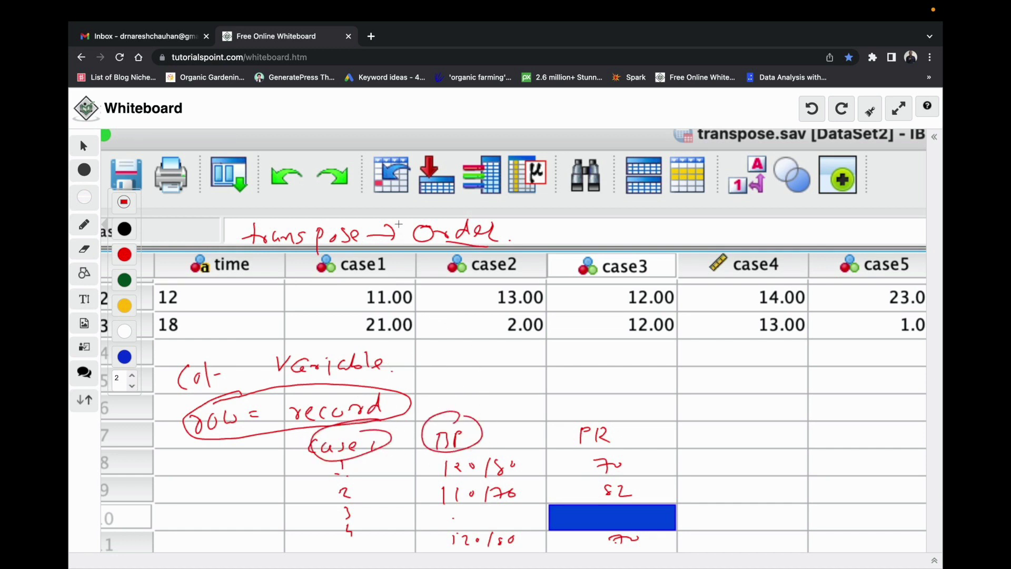
mouse_move(393, 216)
mouse_down()
mouse_move(394, 253)
mouse_move(419, 220)
mouse_up()
mouse_move(509, 220)
mouse_down()
mouse_move(508, 251)
mouse_move(521, 237)
mouse_up()
drag(577, 224, 580, 245)
Step: Circle the PR heading and write two more sample variable headings, "Addr-" and "Sympt.", beside it
mouse_move(584, 419)
mouse_down()
mouse_move(616, 413)
mouse_move(574, 447)
mouse_move(583, 414)
mouse_up()
click(485, 441)
click(616, 435)
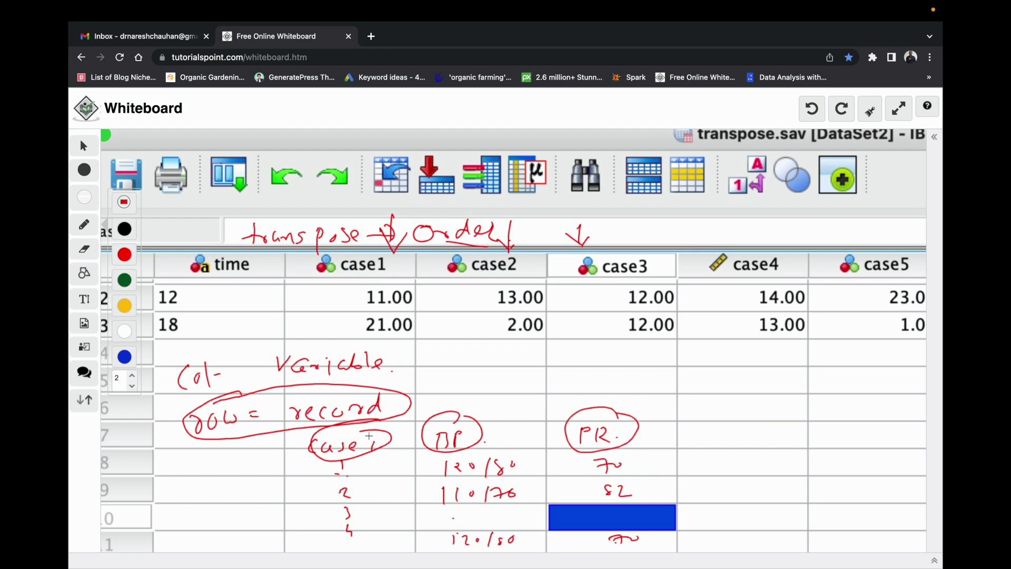
mouse_move(724, 415)
mouse_down()
mouse_move(710, 435)
mouse_move(799, 418)
mouse_move(829, 435)
mouse_move(886, 417)
mouse_move(895, 425)
mouse_up()
click(900, 430)
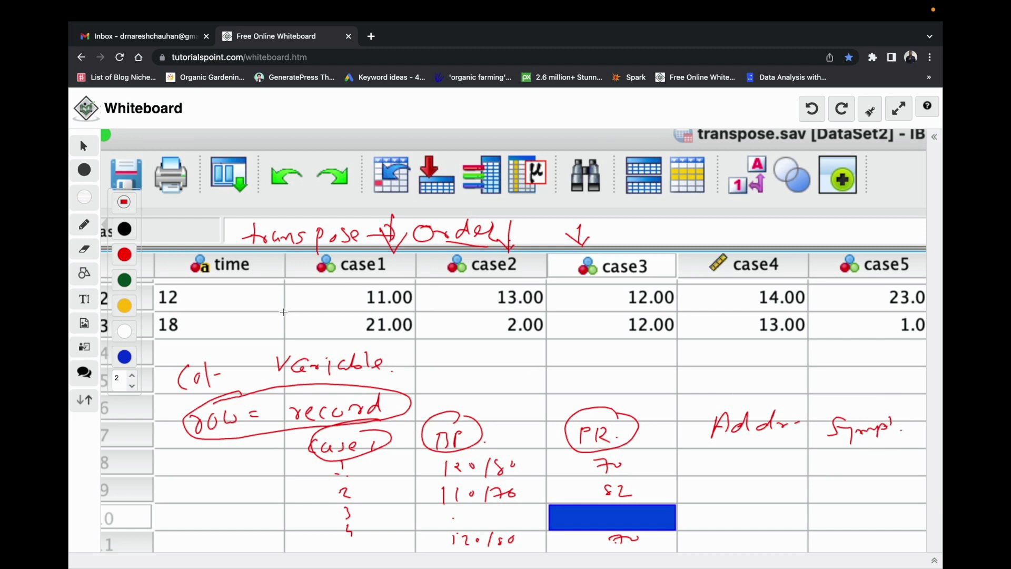
Step: Circle the time, case1, case2, case3 and case4 column headers in the image
mouse_move(217, 245)
mouse_down()
mouse_move(181, 275)
mouse_move(263, 250)
mouse_move(197, 245)
mouse_up()
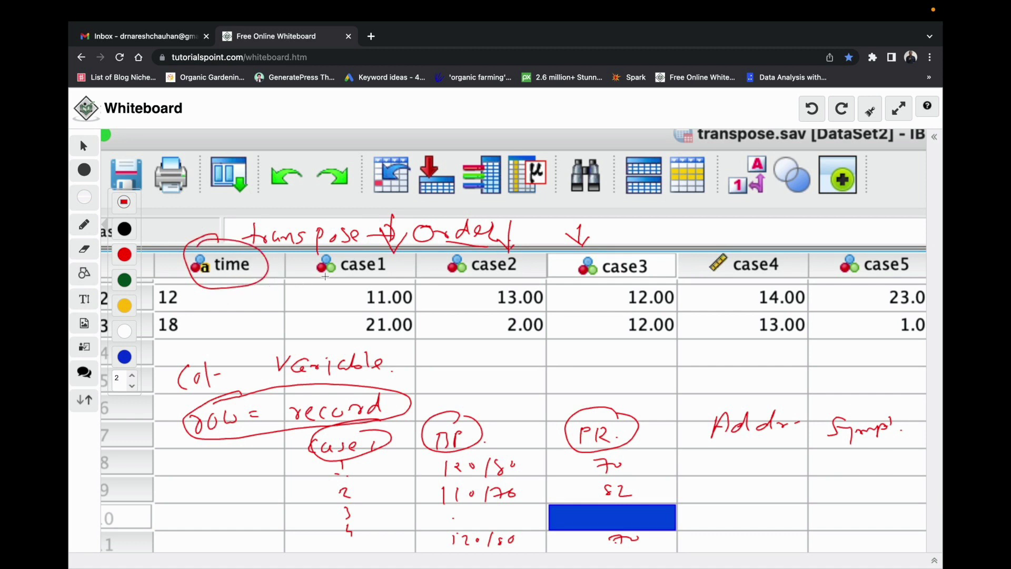
mouse_move(388, 248)
mouse_down()
mouse_move(363, 243)
mouse_move(320, 271)
mouse_move(390, 273)
mouse_up()
drag(475, 251, 519, 267)
drag(628, 245, 637, 259)
mouse_move(708, 255)
mouse_down()
mouse_move(684, 271)
mouse_move(766, 250)
mouse_move(719, 245)
mouse_up()
Step: Tick the time values 12 and 18, mark the case values with short dashes and add a stroke after "Col"
mouse_move(191, 295)
mouse_down()
mouse_move(194, 307)
mouse_move(238, 284)
mouse_up()
drag(197, 321, 226, 318)
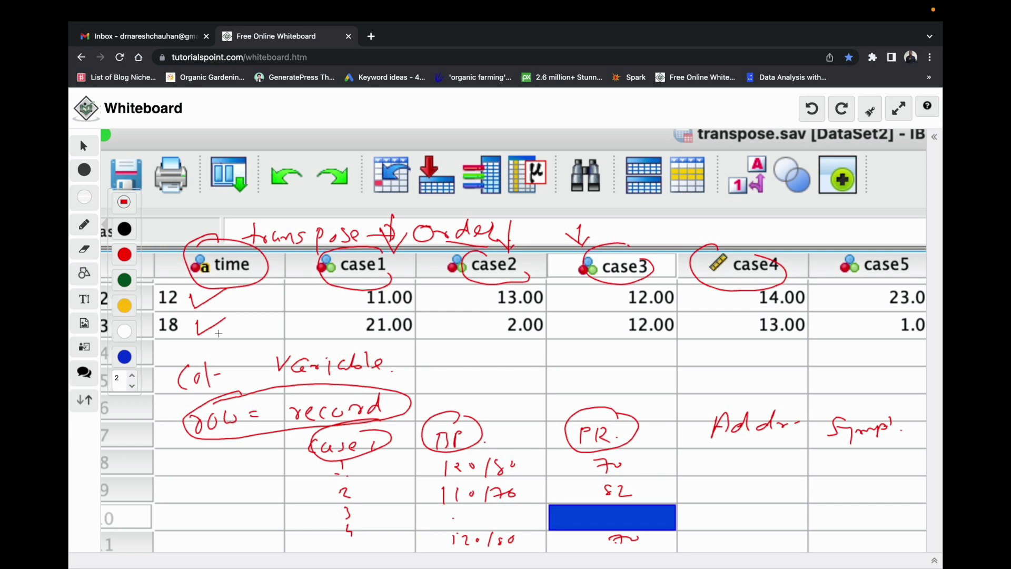
drag(243, 297, 263, 298)
mouse_move(351, 299)
mouse_down()
mouse_move(368, 298)
mouse_move(367, 320)
mouse_up()
drag(427, 325, 435, 326)
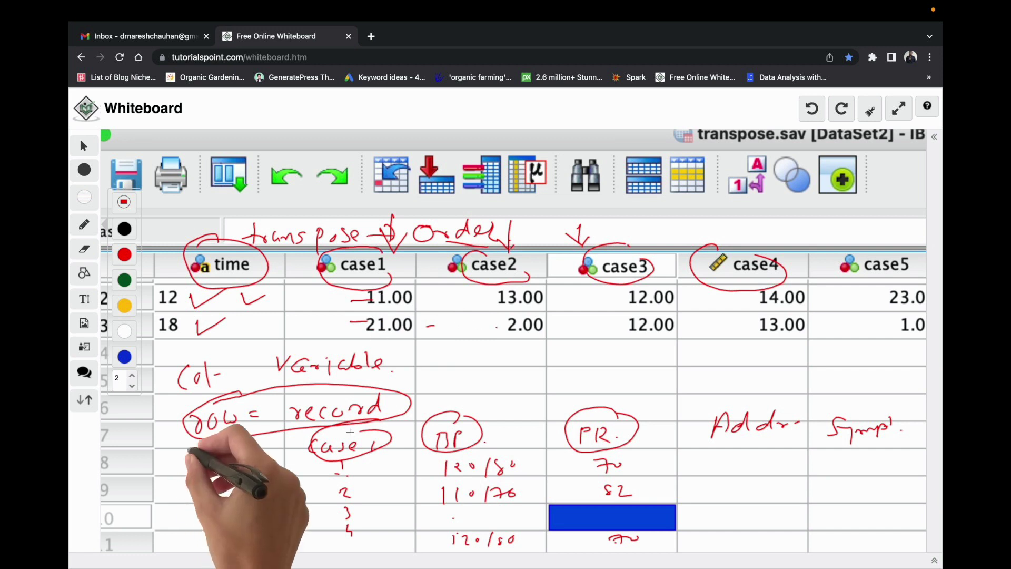
drag(223, 360, 225, 379)
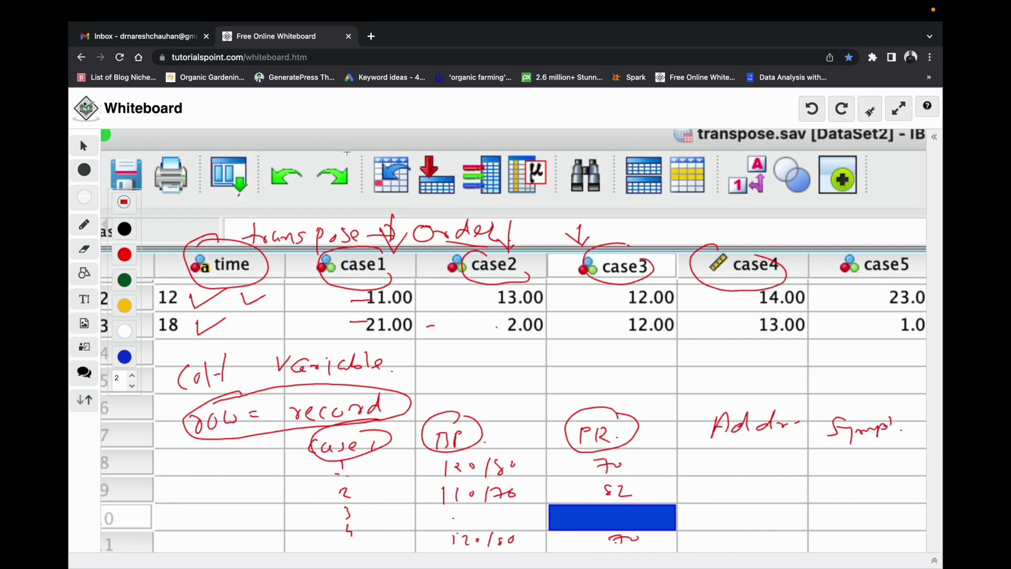
Step: Clear the whiteboard and handwrite a "Name" column in black listing Case 1, Case 2, Case 3 and 4
click(870, 110)
click(339, 199)
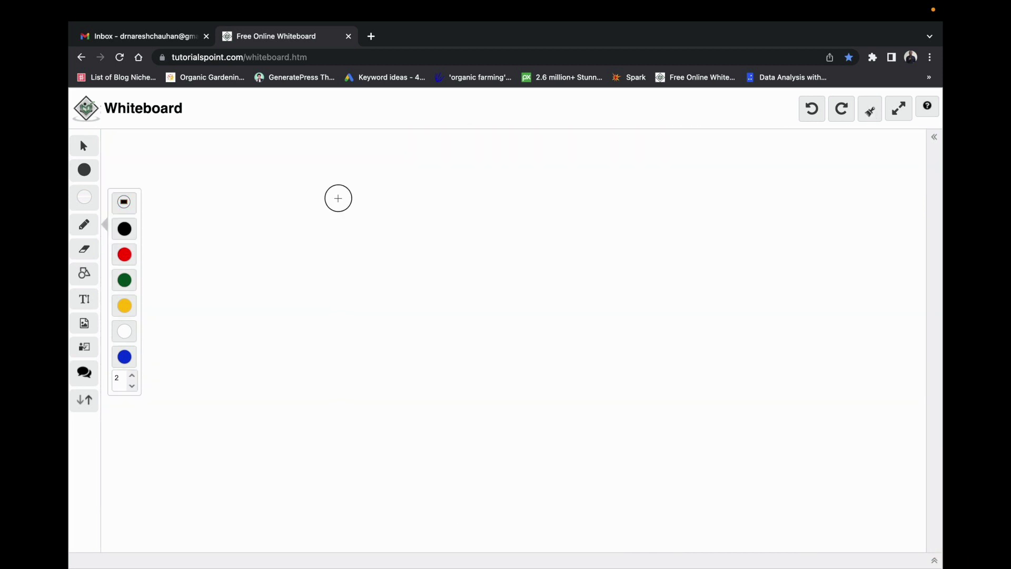
click(338, 199)
drag(337, 200, 398, 206)
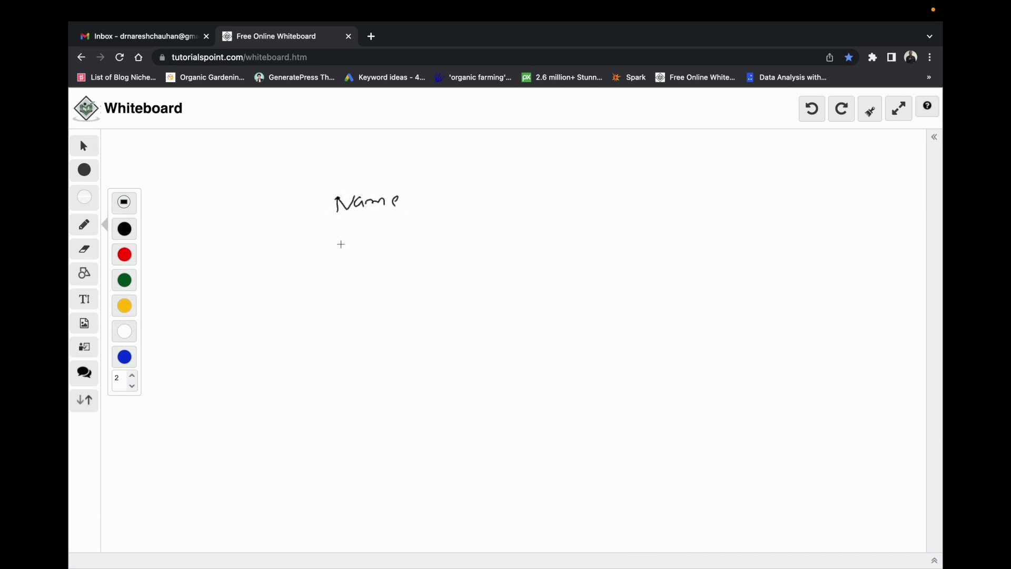
mouse_move(351, 237)
mouse_down()
mouse_move(351, 251)
mouse_move(403, 249)
mouse_up()
click(389, 246)
drag(348, 279, 414, 290)
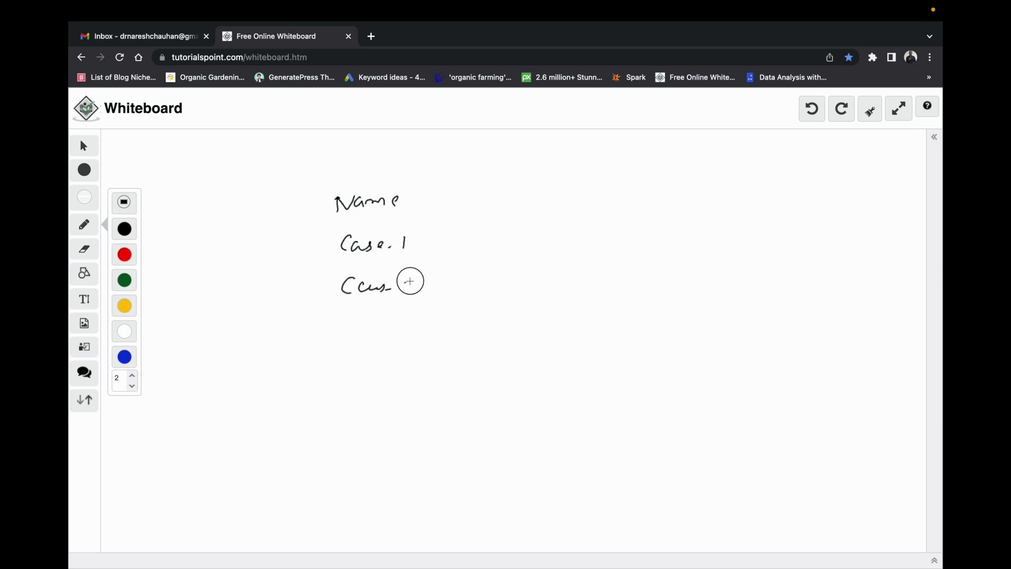
mouse_move(353, 325)
mouse_down()
mouse_move(350, 335)
mouse_move(376, 338)
mouse_move(422, 321)
mouse_move(406, 369)
mouse_move(416, 372)
mouse_up()
drag(419, 362, 417, 380)
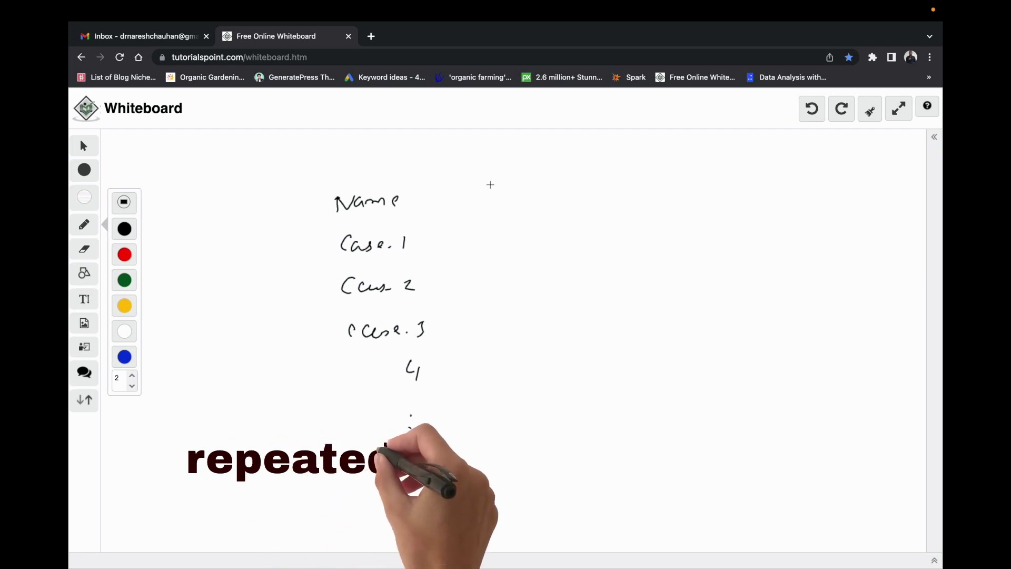
Step: Write the headings "6 wk", "12 wk" and "18 wk" beside Name and separate the columns with vertical lines
mouse_move(492, 184)
mouse_down()
mouse_move(493, 195)
mouse_move(543, 196)
mouse_up()
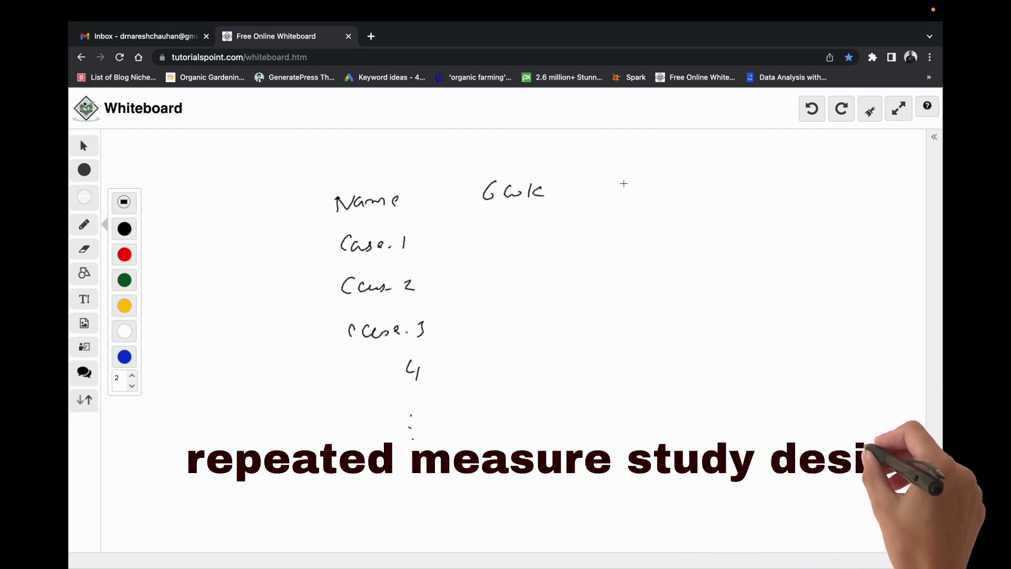
mouse_move(624, 184)
mouse_down()
mouse_move(625, 194)
mouse_move(699, 193)
mouse_up()
mouse_move(789, 176)
mouse_down()
mouse_move(789, 188)
mouse_move(853, 188)
mouse_up()
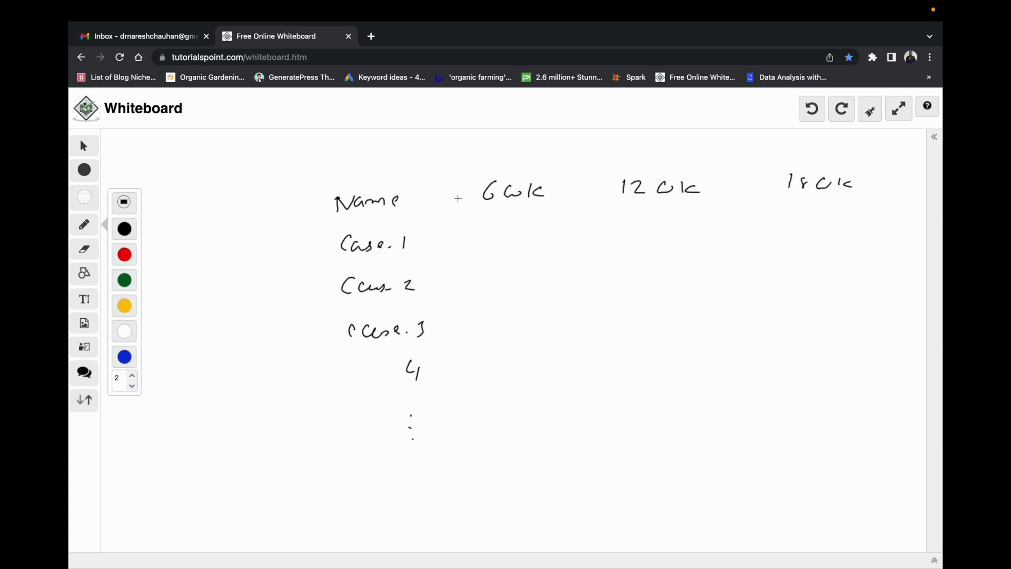
mouse_move(478, 170)
mouse_down()
mouse_move(458, 318)
mouse_move(467, 425)
mouse_up()
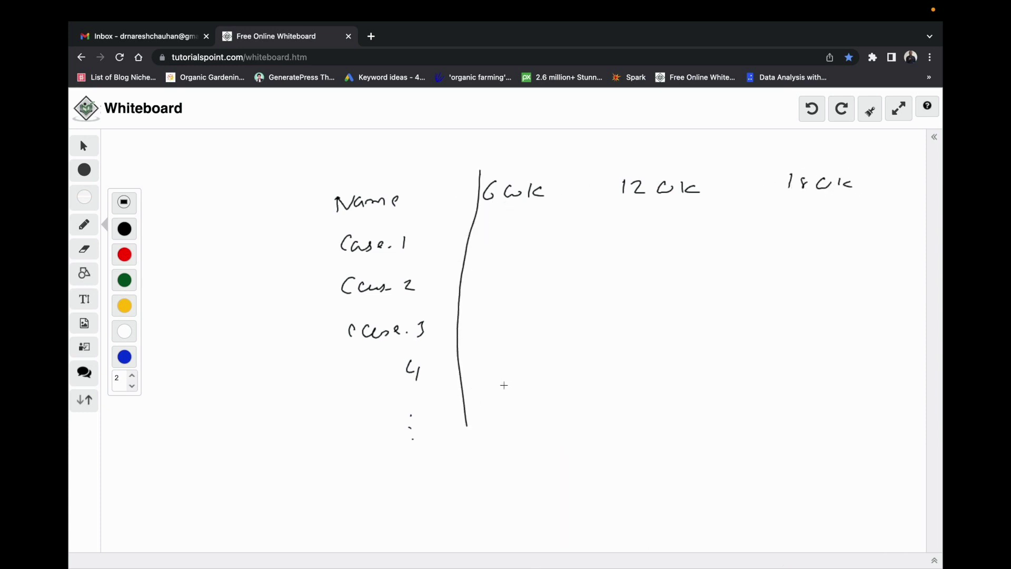
drag(582, 158, 582, 380)
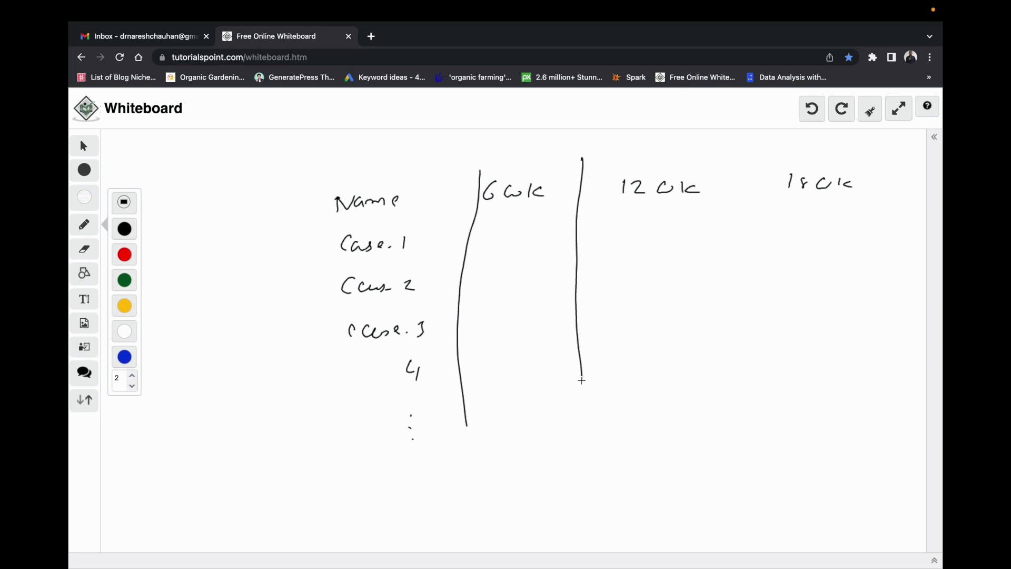
mouse_move(735, 153)
mouse_down()
mouse_move(713, 322)
mouse_move(717, 436)
mouse_up()
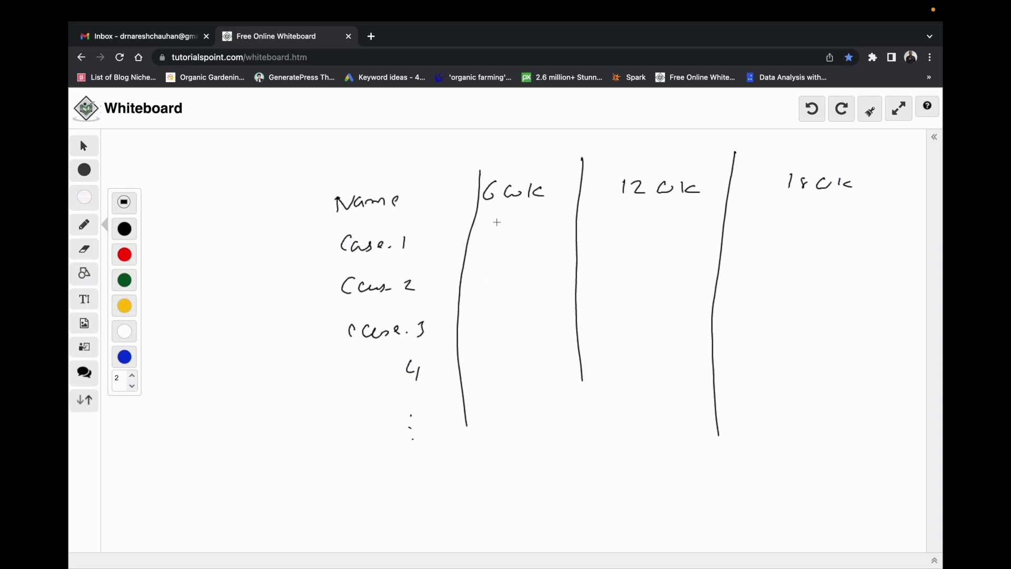
Step: Write the values 12, 14, 20 and 25 in the 6 wk column
mouse_move(509, 222)
mouse_down()
mouse_move(508, 234)
mouse_move(531, 231)
mouse_move(509, 280)
mouse_move(528, 284)
mouse_up()
mouse_move(504, 317)
mouse_down()
mouse_move(505, 328)
mouse_move(527, 316)
mouse_up()
mouse_move(514, 357)
mouse_down()
mouse_move(526, 367)
mouse_move(539, 354)
mouse_up()
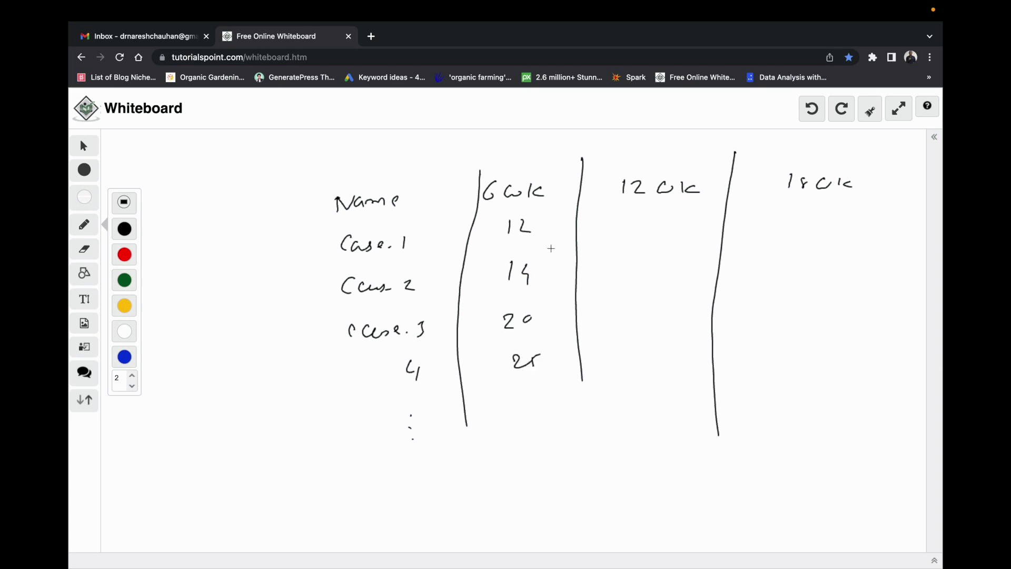
Step: Write the values 10, 9, 8 and 20 in the 12 wk column
drag(637, 215, 635, 229)
mouse_move(653, 216)
mouse_down()
mouse_move(648, 225)
mouse_move(653, 217)
mouse_up()
mouse_move(648, 254)
mouse_down()
mouse_move(649, 308)
mouse_move(656, 301)
mouse_up()
drag(633, 344, 644, 357)
drag(660, 342, 655, 354)
Step: Write the values 20, 12, 9 and 10 in the 18 wk column
drag(783, 213, 795, 219)
drag(800, 214, 809, 211)
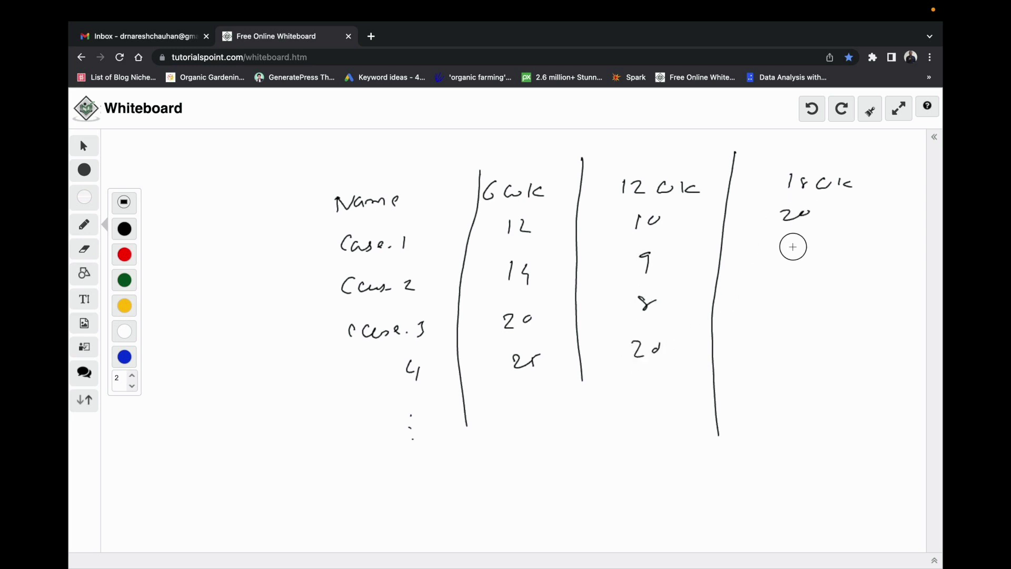
mouse_move(789, 249)
mouse_down()
mouse_move(812, 268)
mouse_move(784, 364)
mouse_up()
drag(802, 349, 799, 348)
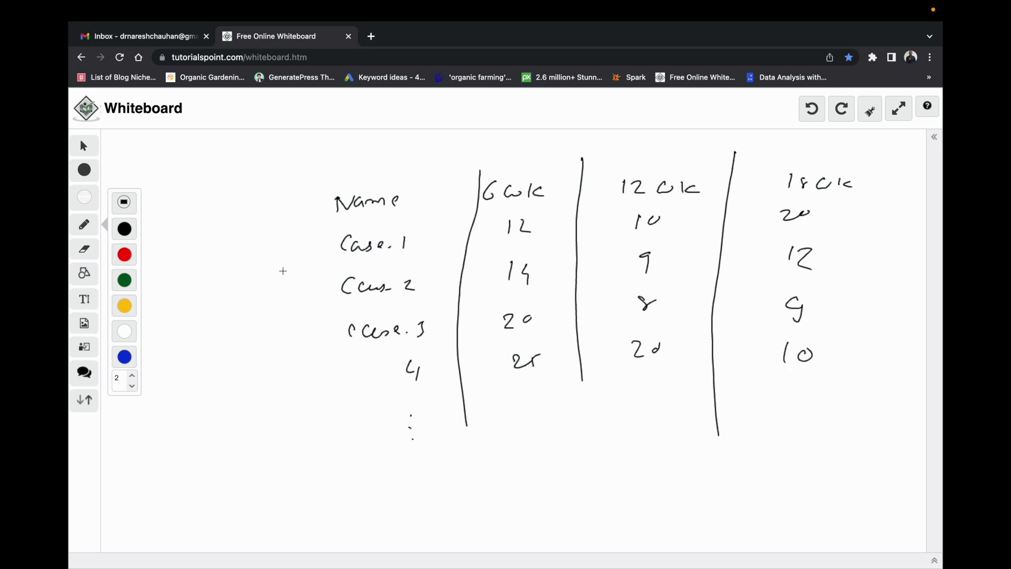
Step: Draw two horizontal lines across the table below Case 1 and downward arrows above the three week headings
drag(290, 265, 766, 286)
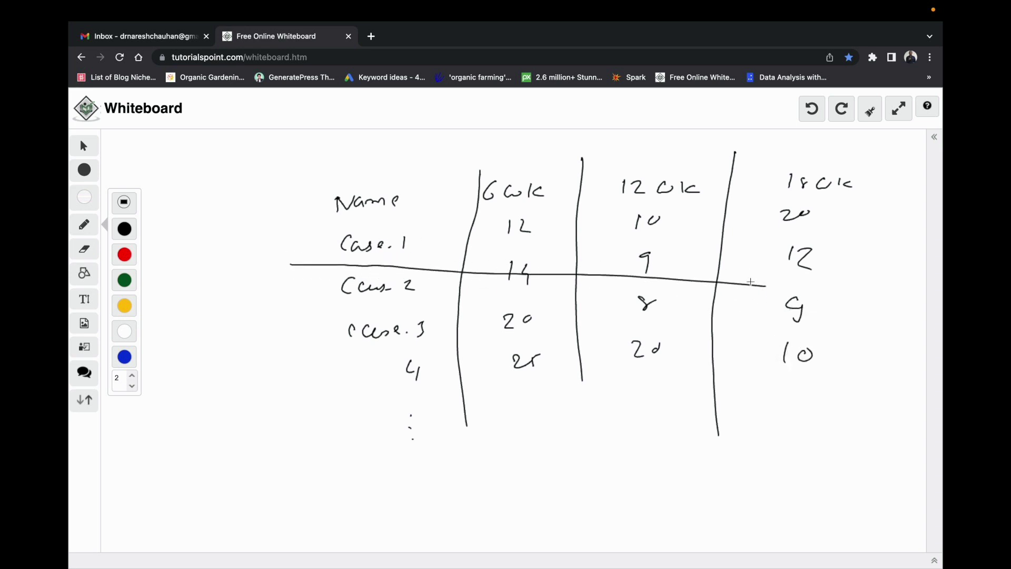
drag(479, 255, 809, 237)
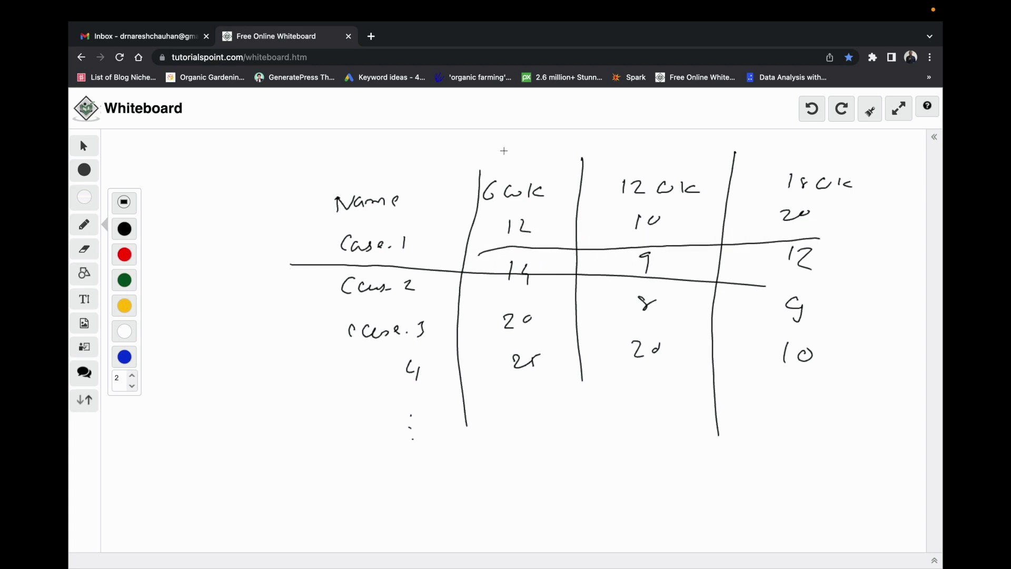
drag(498, 139, 508, 154)
click(600, 158)
drag(607, 146, 613, 165)
drag(778, 139, 795, 155)
Step: Draw a vertical line in front of the Name column and add short marks beside the case rows
mouse_move(322, 168)
mouse_down()
mouse_move(318, 261)
mouse_move(339, 491)
mouse_up()
click(338, 441)
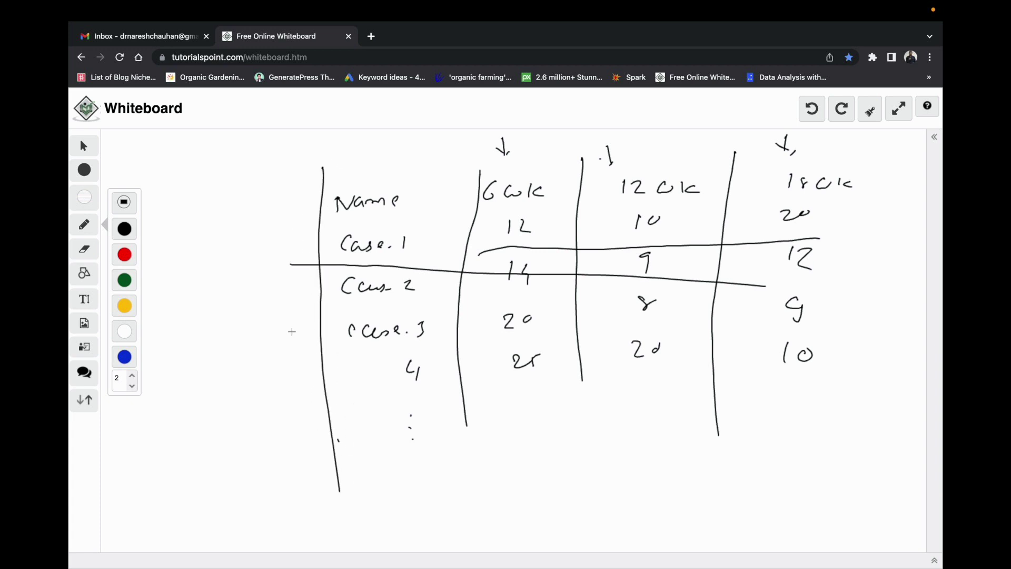
drag(262, 253, 283, 248)
drag(259, 282, 289, 280)
mouse_move(262, 304)
mouse_down()
mouse_move(285, 300)
mouse_move(287, 326)
mouse_up()
drag(289, 321, 295, 354)
drag(300, 346, 287, 368)
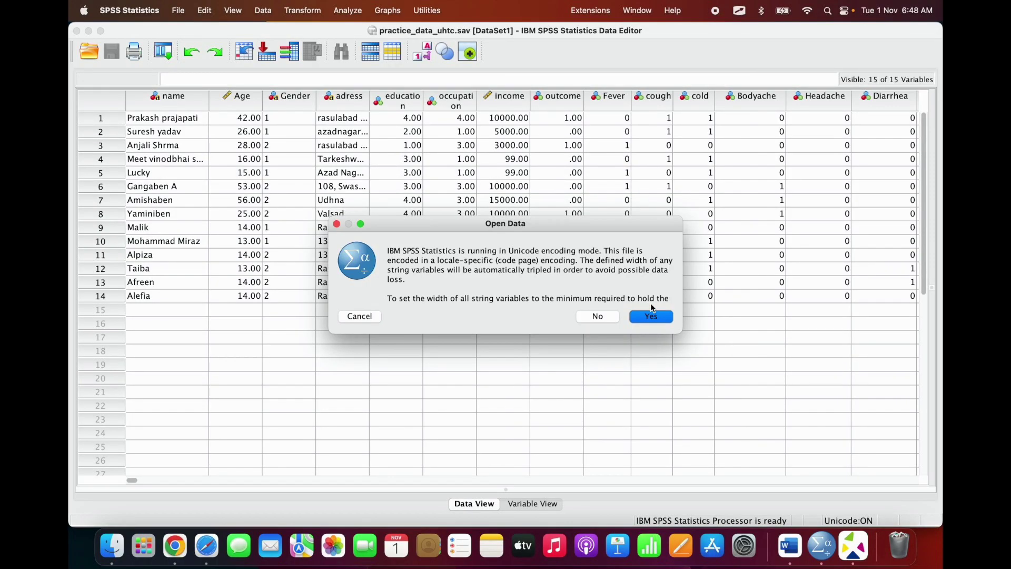
Step: Finish opening transpose.sav with string widths set to the minimum required, and bring its data window to the front at full size
click(651, 316)
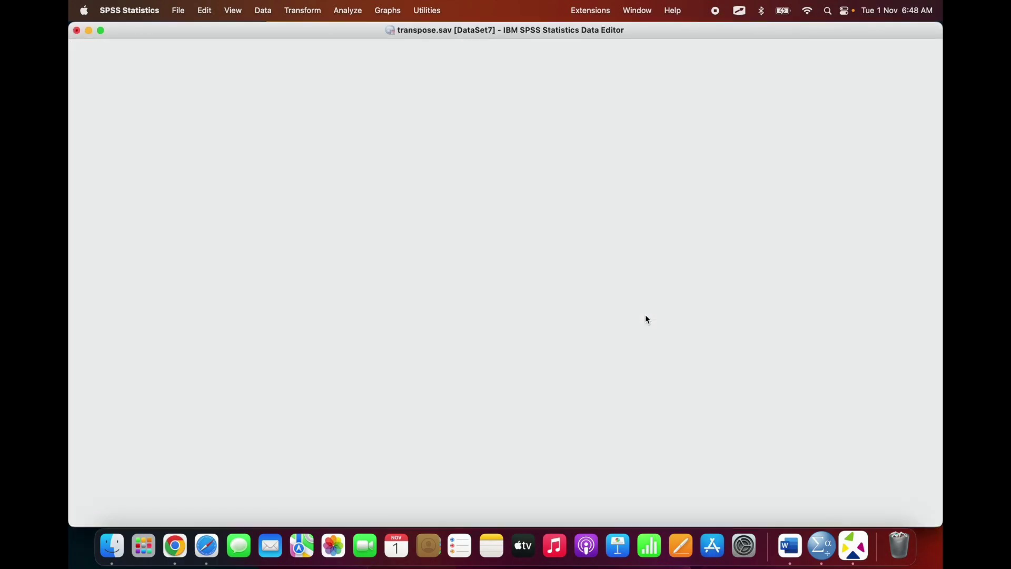
key(super+m)
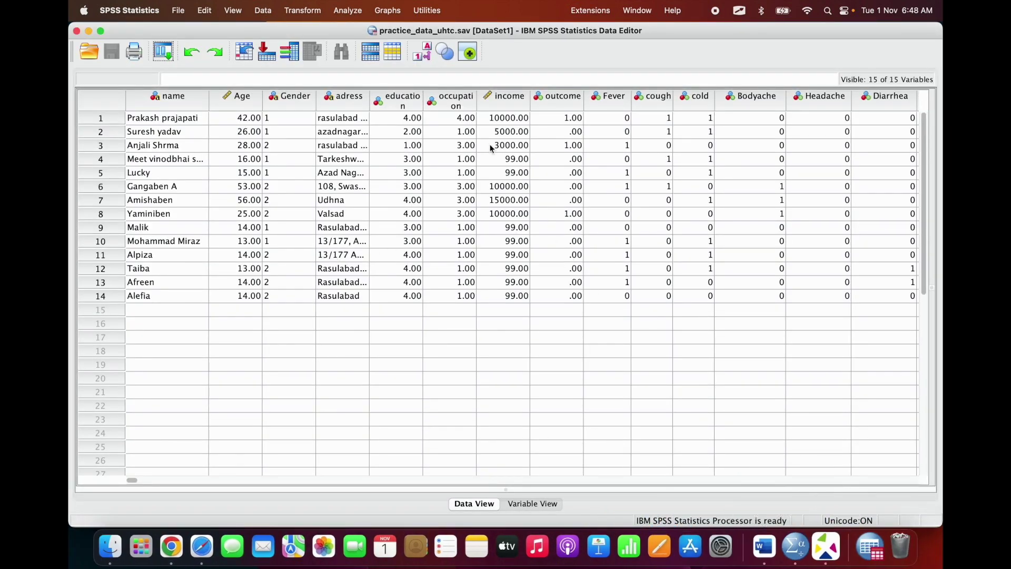
click(649, 4)
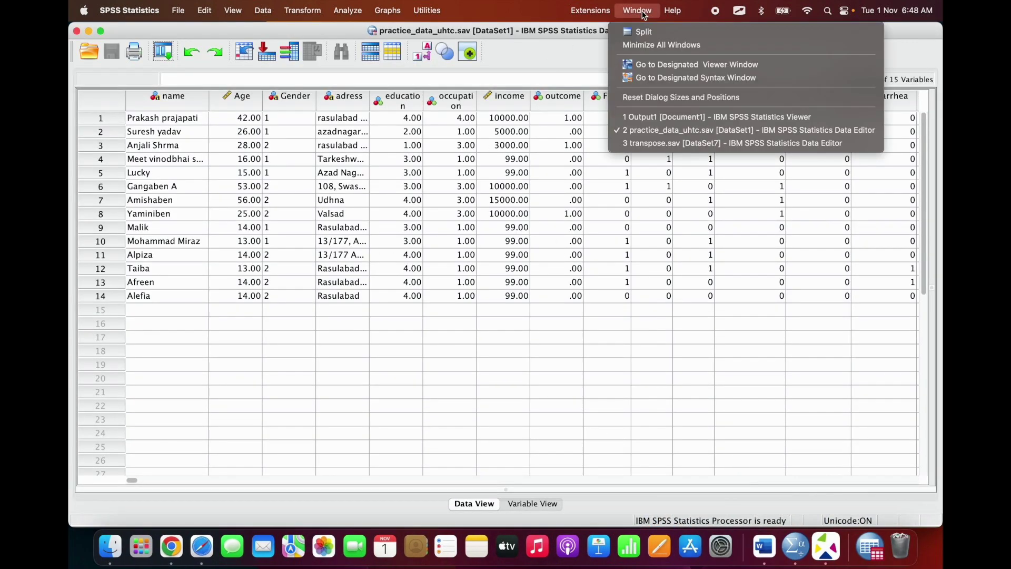
click(705, 143)
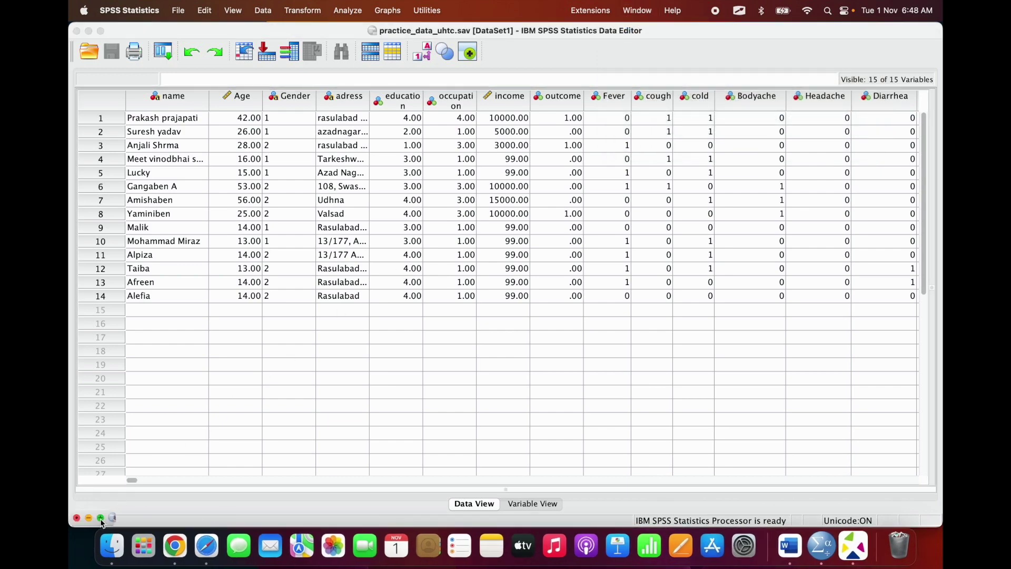
click(100, 518)
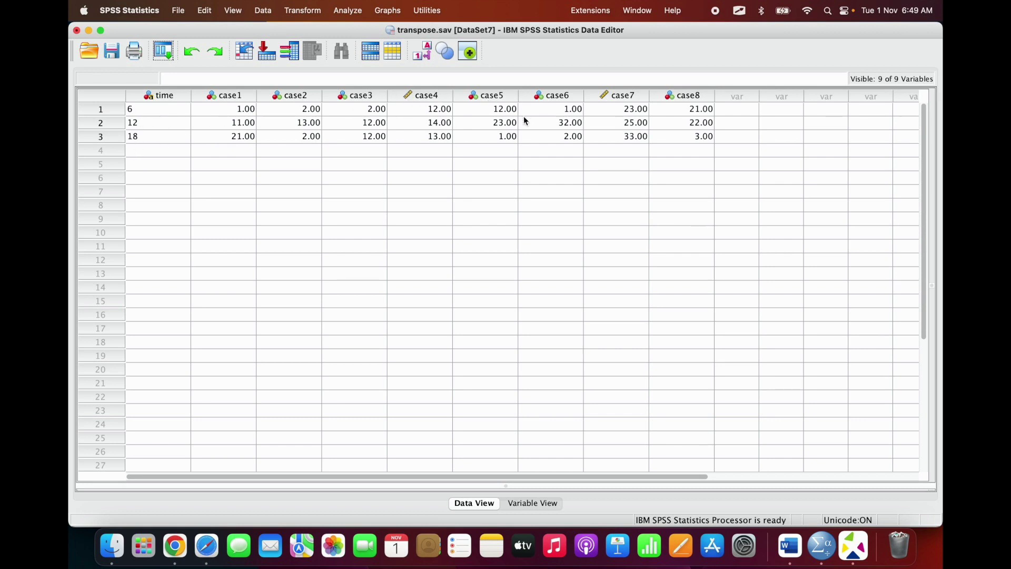
Step: Transpose the dataset with case1 to case8 as the variables and time as the name variable
click(263, 11)
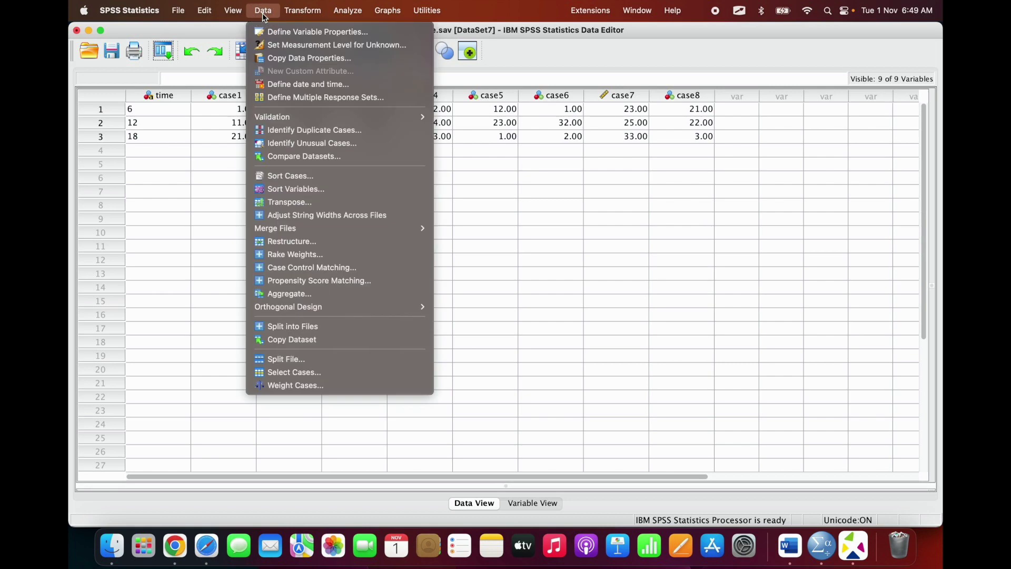
click(291, 203)
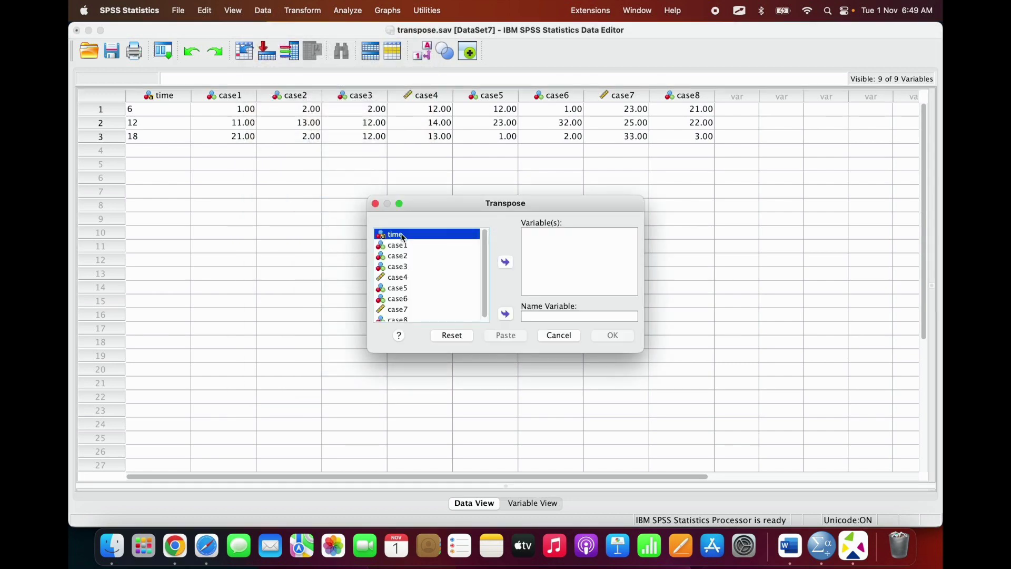
click(506, 314)
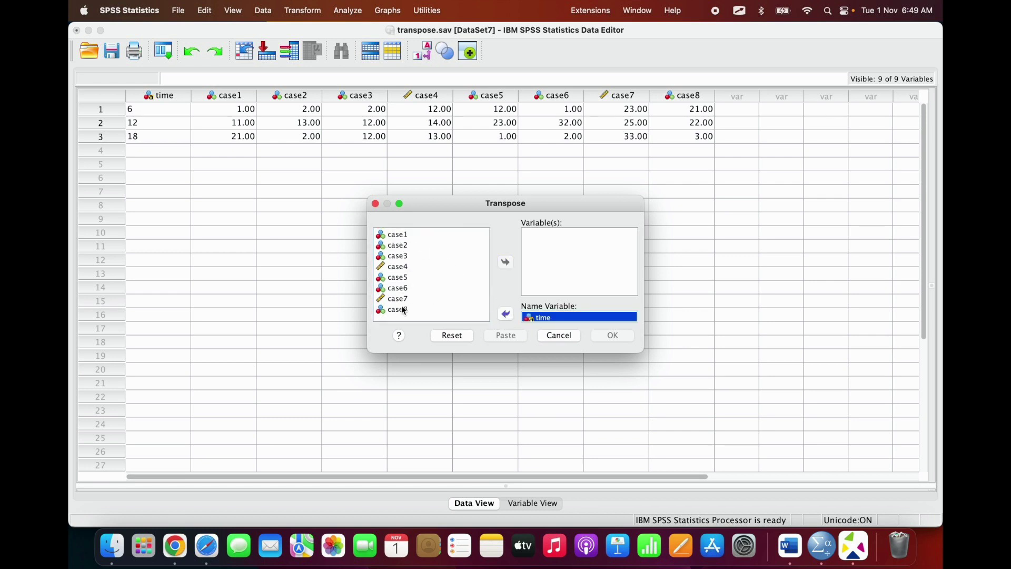
click(403, 310)
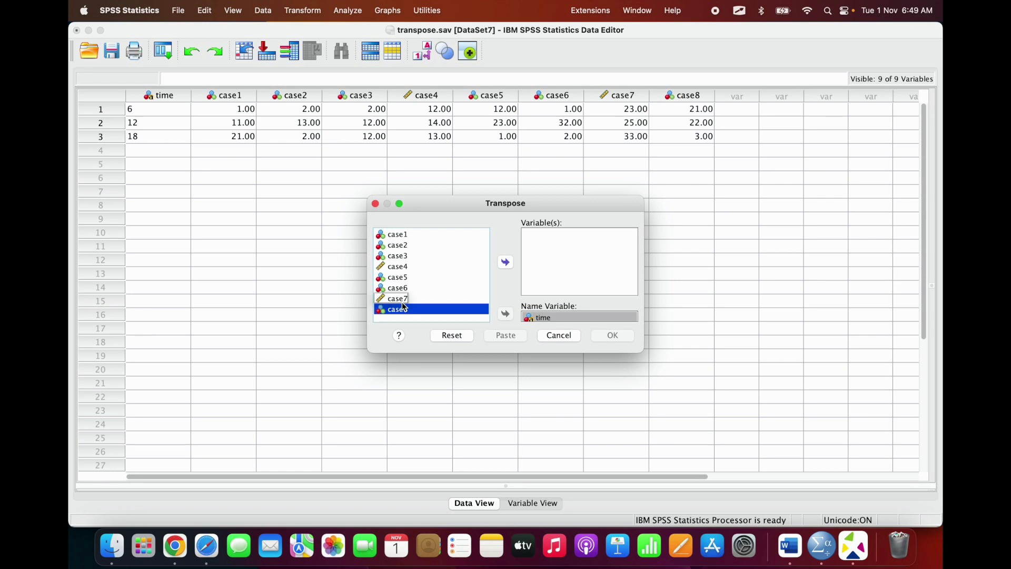
key(super+a)
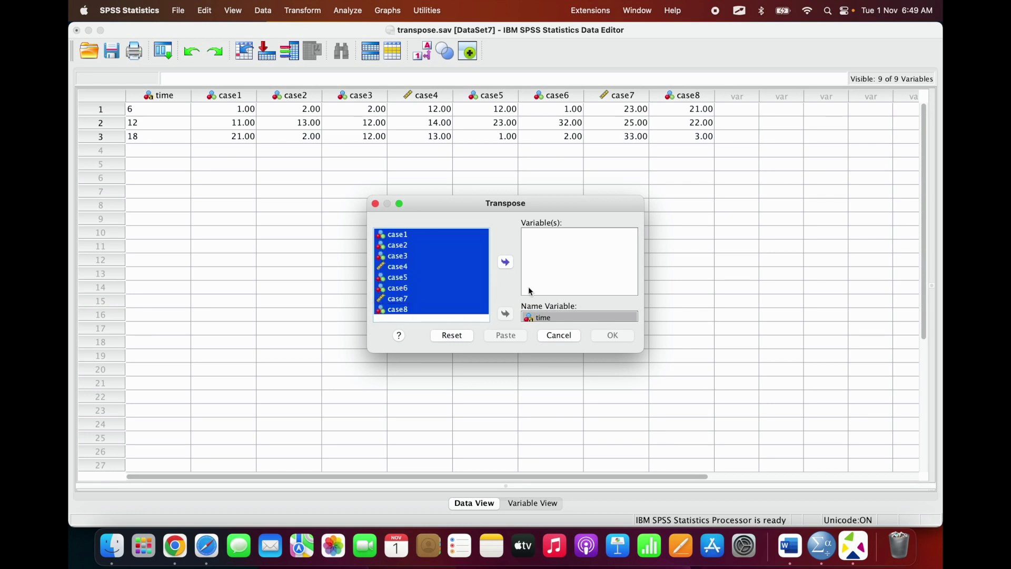
click(506, 262)
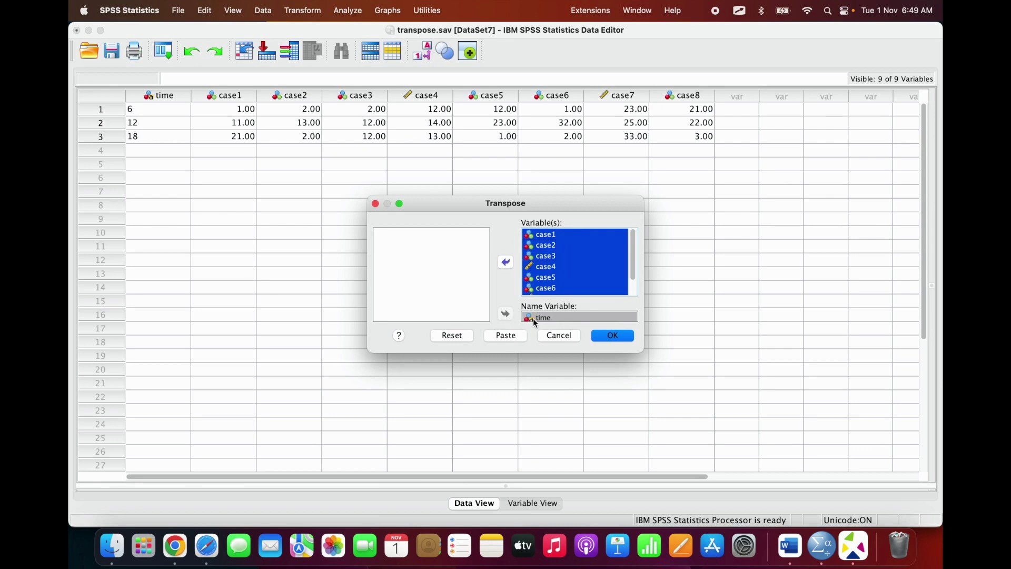
click(613, 336)
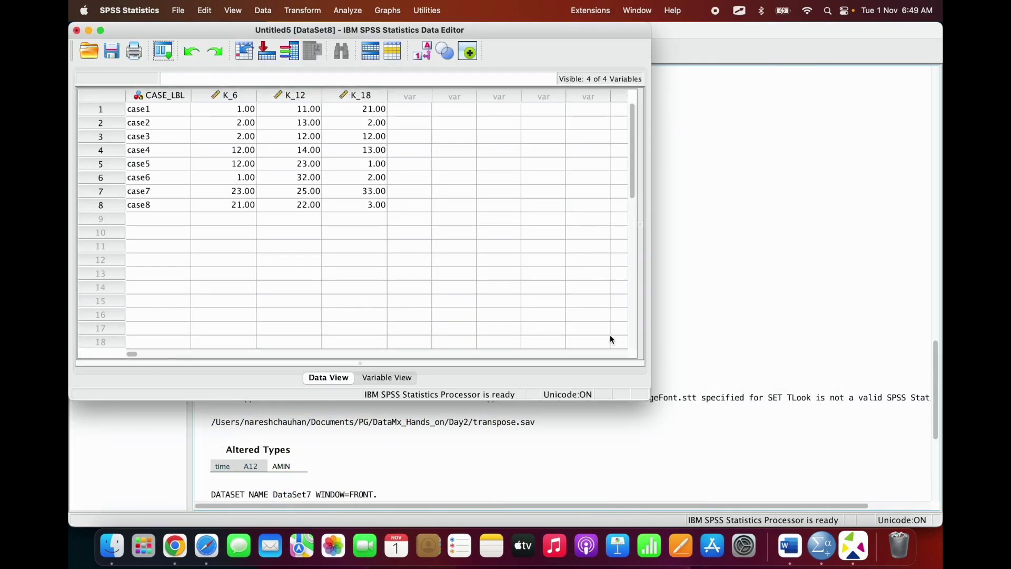
Step: Enlarge the transposed dataset's window and rename the CASE_LBL variable as CASE_name
drag(513, 33, 608, 65)
click(196, 63)
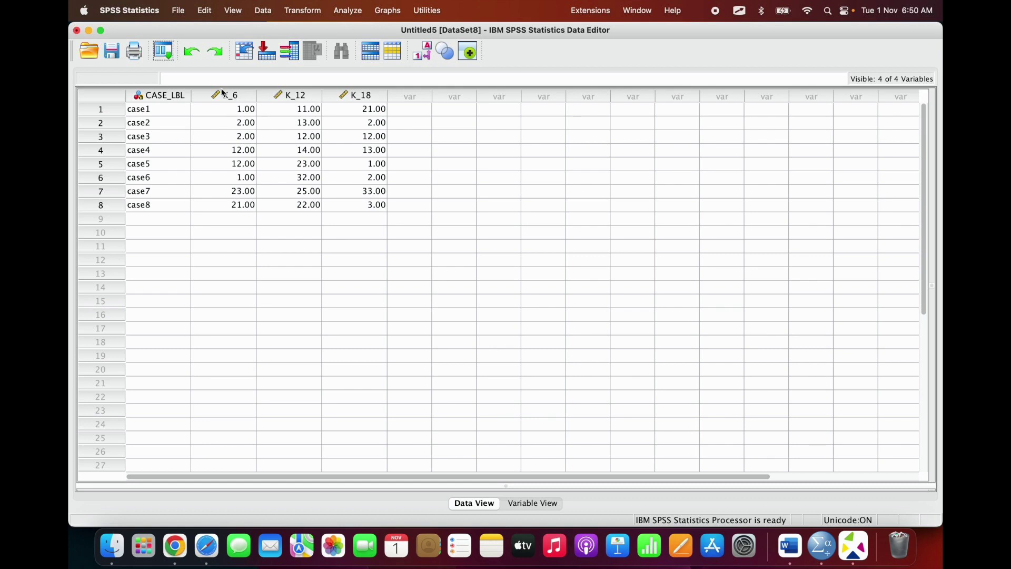
double_click(168, 96)
double_click(159, 95)
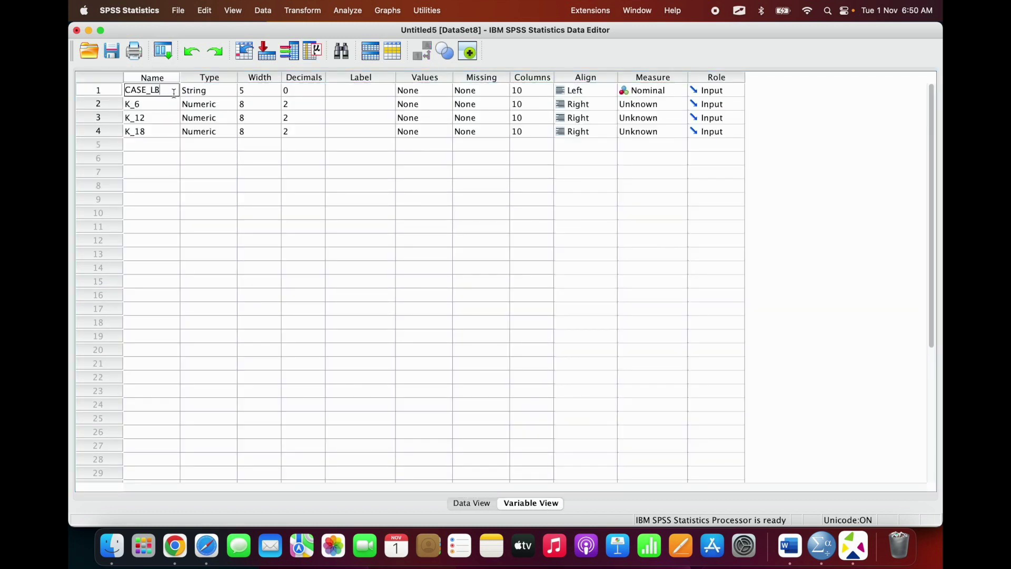
key(BackSpace)
key(BackSpace)
text(nam)
click(147, 107)
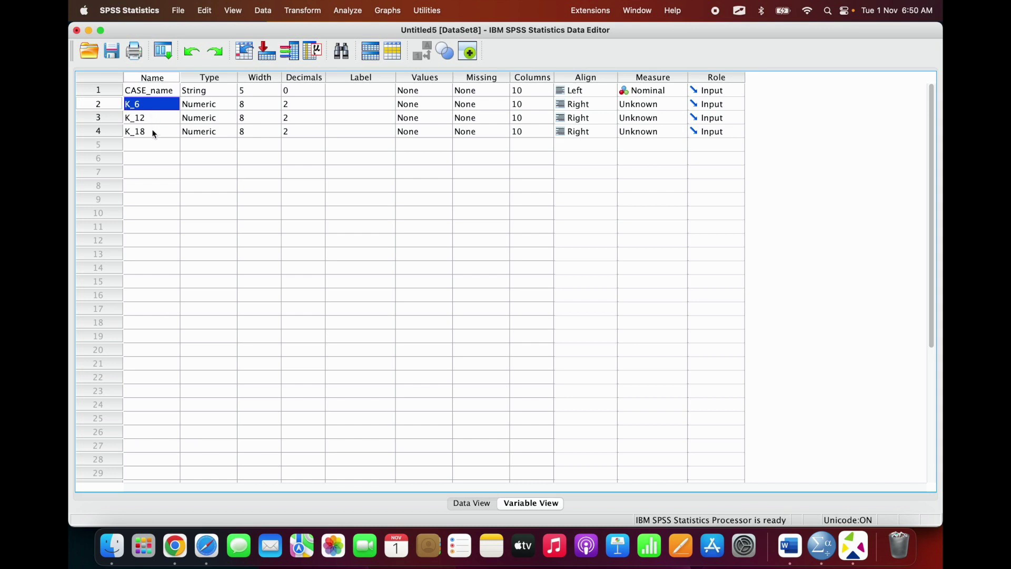
Step: Rename the variables K_6 and K_12 as Week_6 and Week_12
double_click(135, 104)
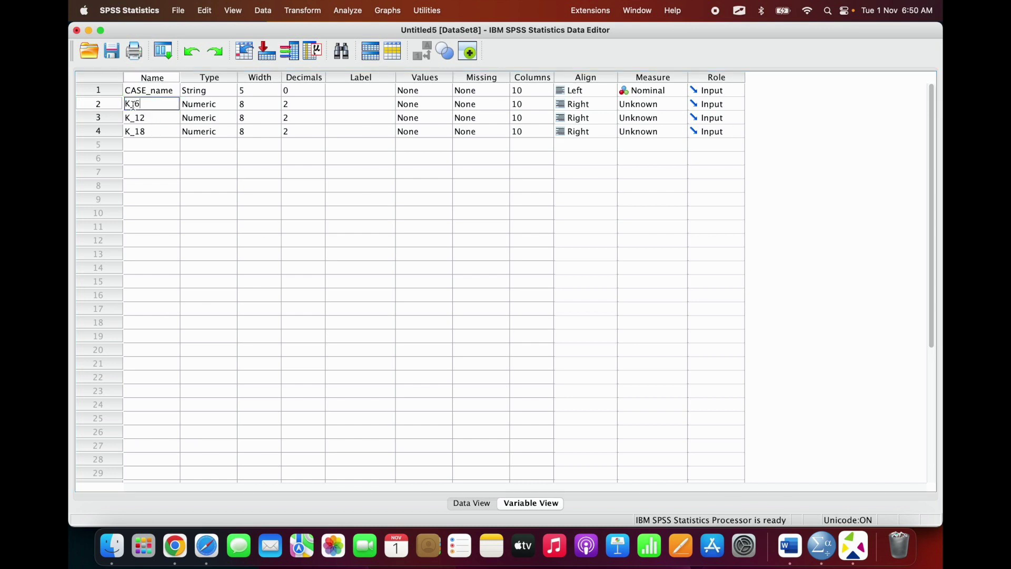
click(126, 104)
text(Week)
click(130, 119)
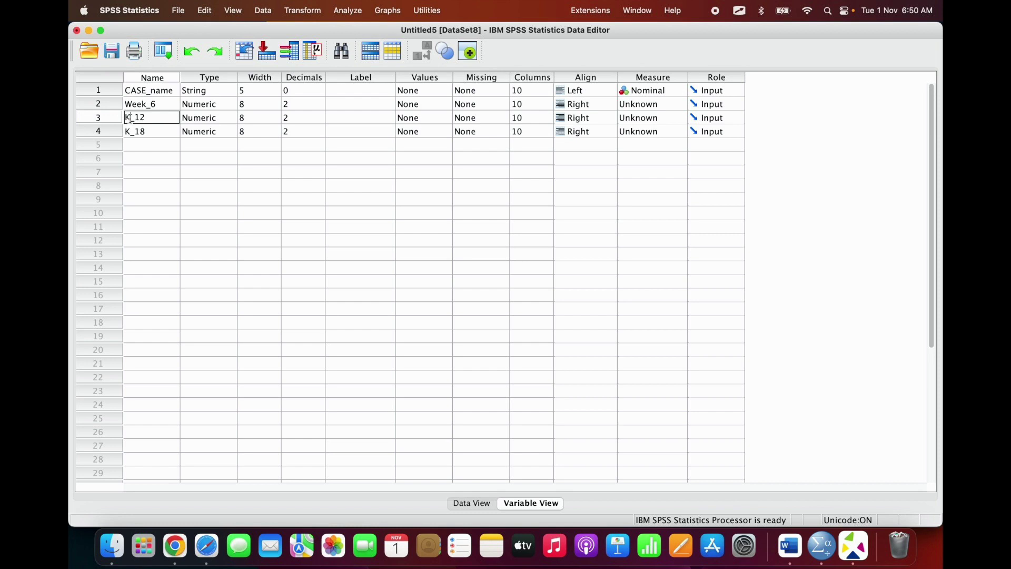
key(BackSpace)
text(Week)
Step: Rename the K_18 variable as Week_18 and return to the data values
click(131, 131)
click(131, 131)
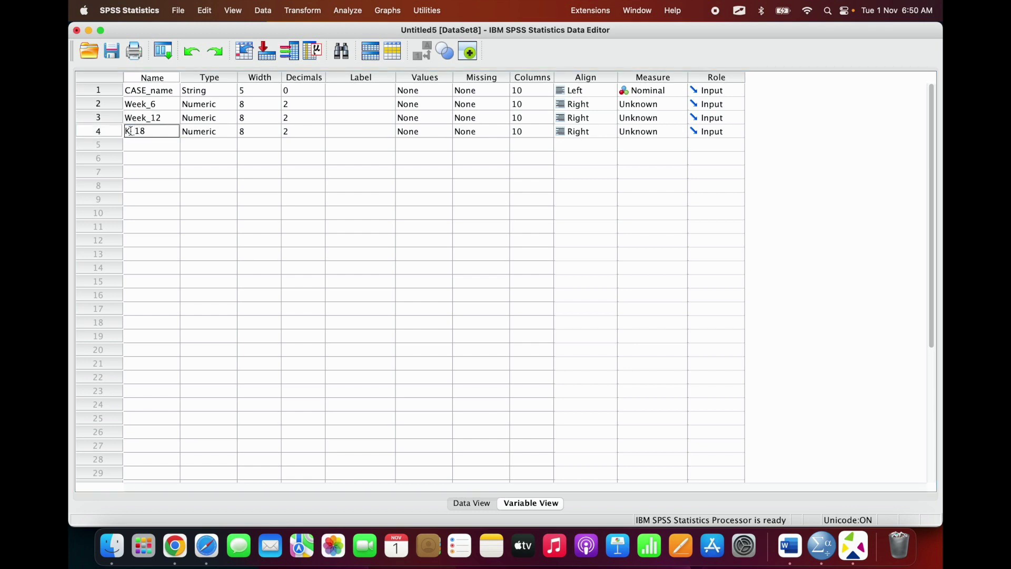
key(BackSpace)
key(BackSpace)
text(Week)
double_click(112, 93)
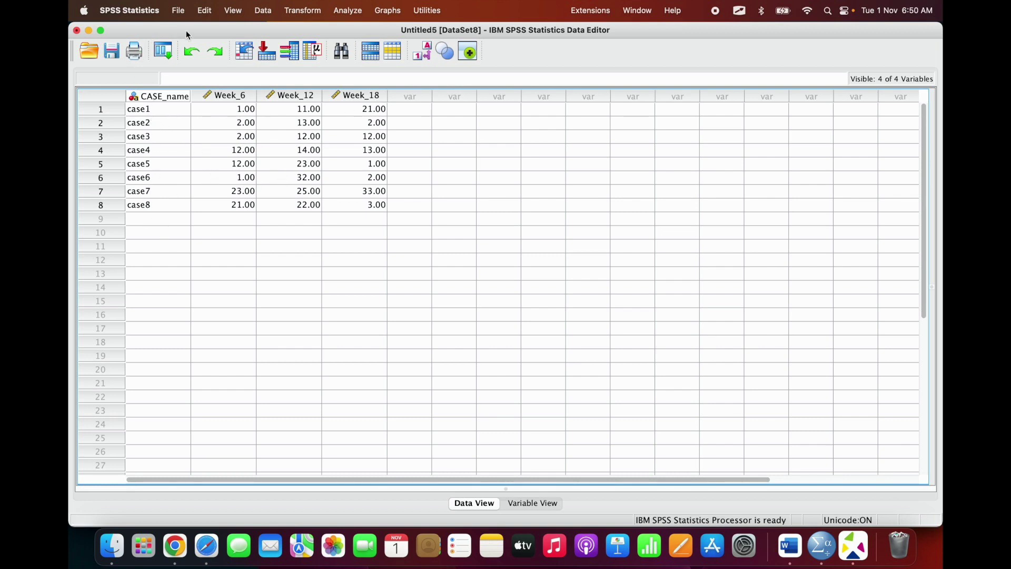
Step: Transpose the renamed dataset with Week_6, Week_12 and Week_18 as variables and CASE_name as the name variable, and enlarge the resulting window
click(263, 11)
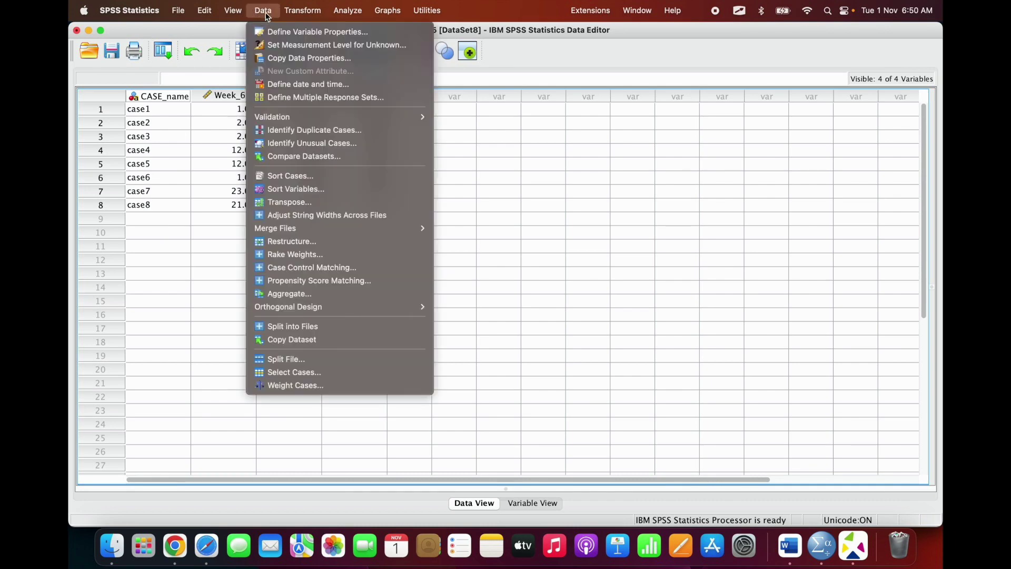
click(295, 204)
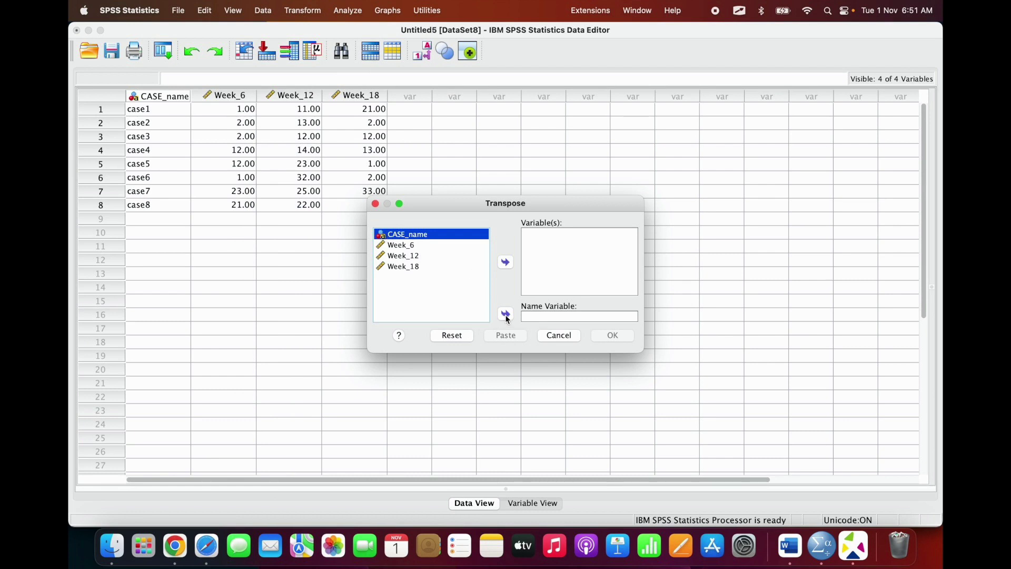
click(506, 314)
click(408, 253)
click(404, 234)
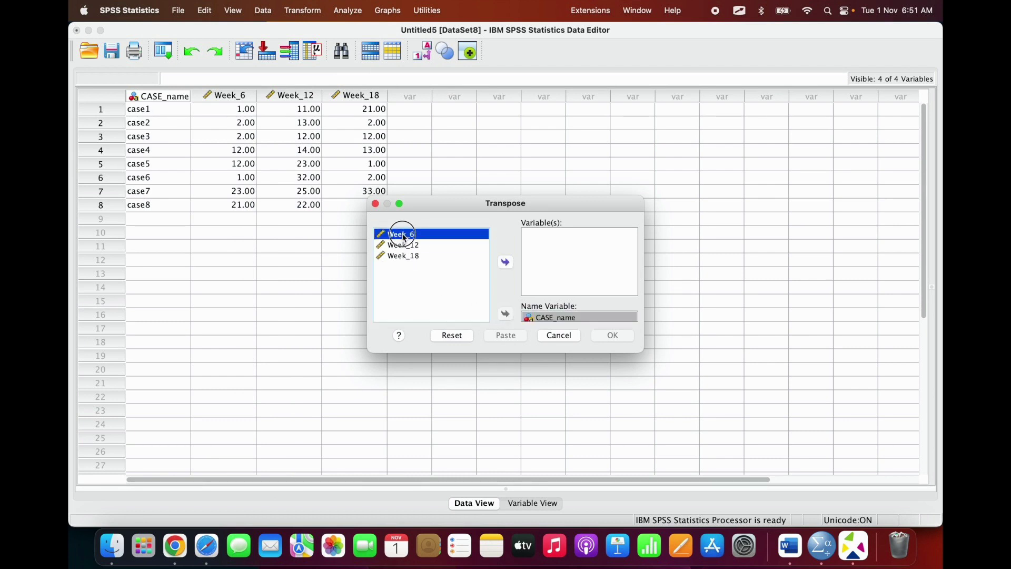
shift+click(404, 256)
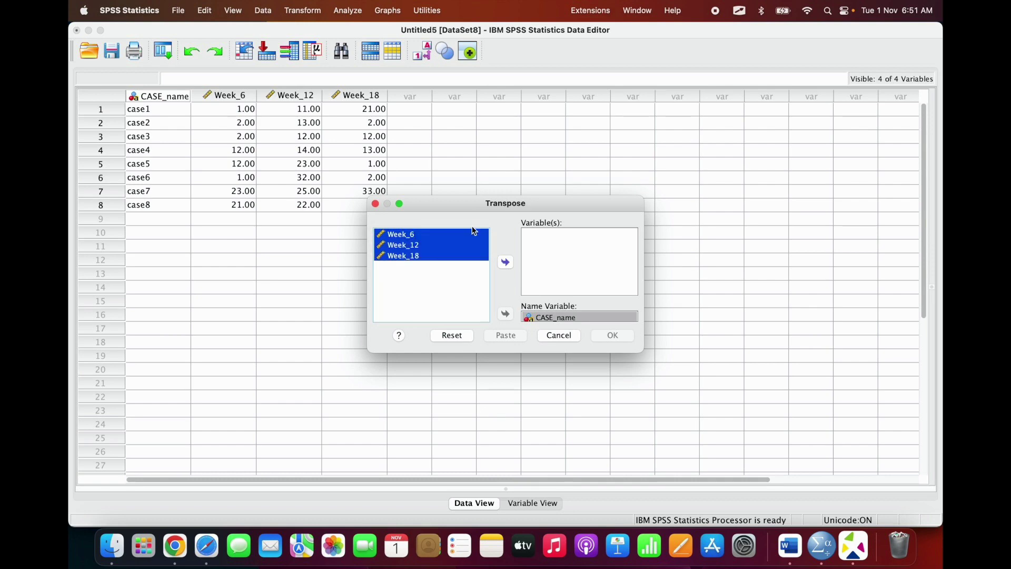
click(506, 262)
click(612, 337)
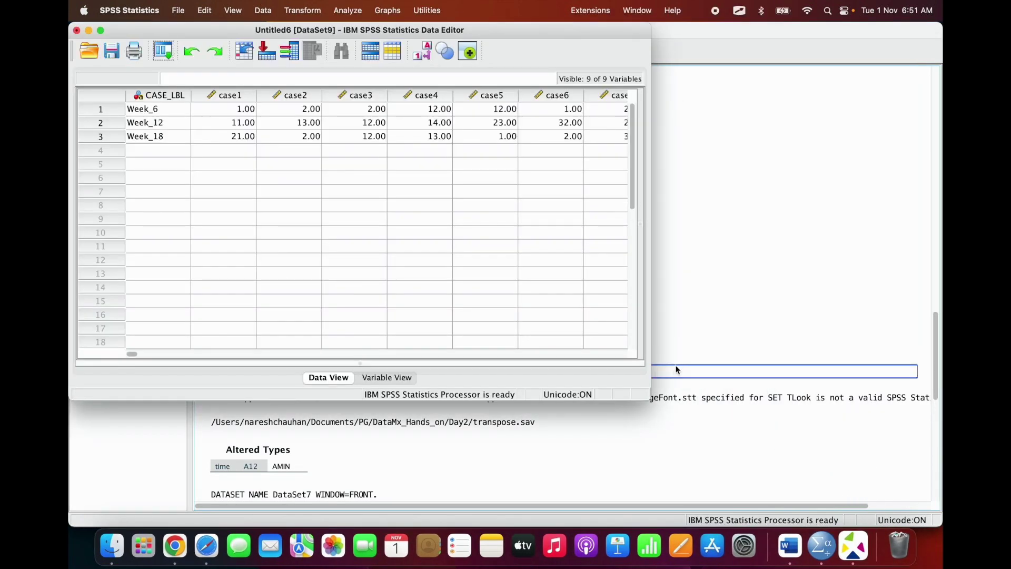
click(100, 31)
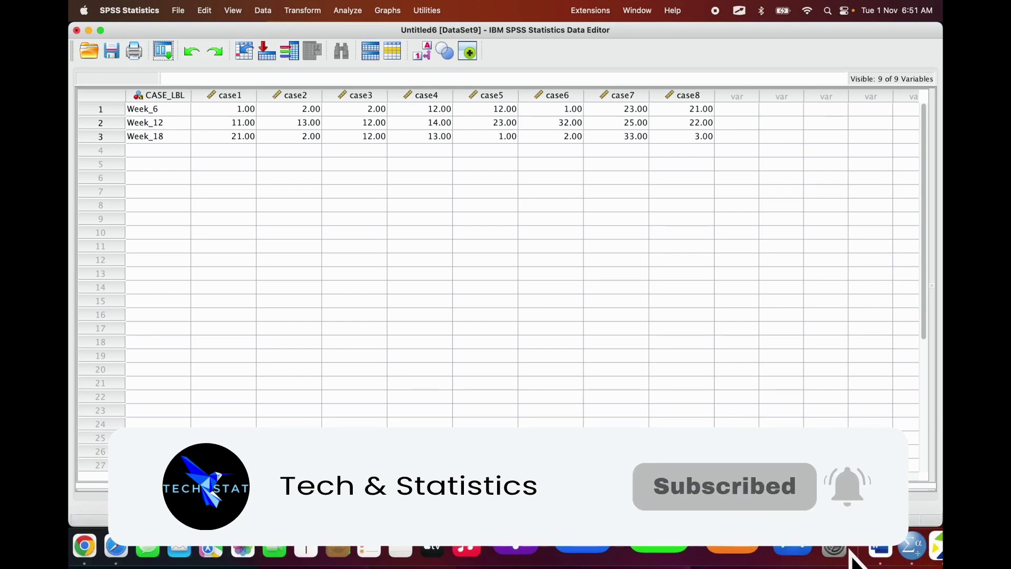
key(super+shift+5)
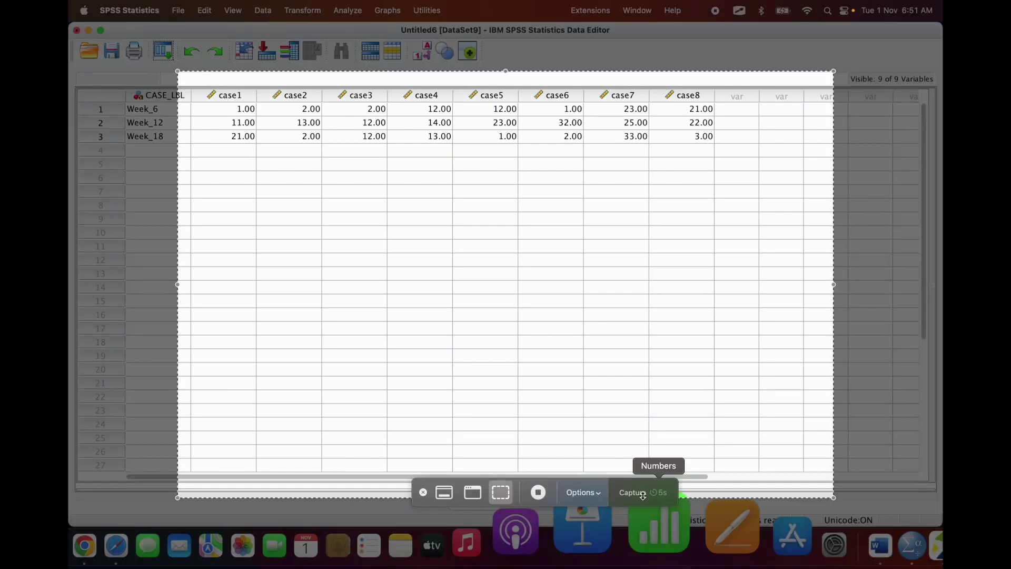